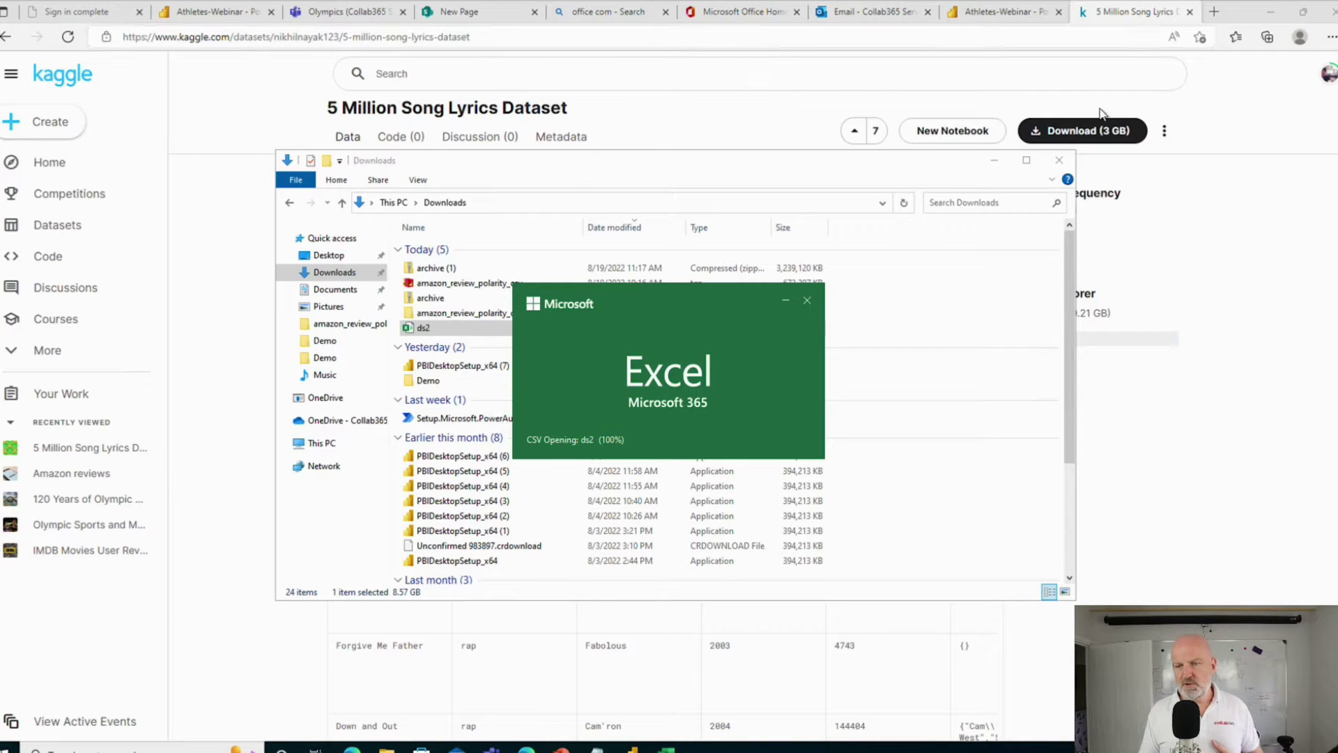
# Scroll to the ds2.csv preview on Kaggle and review its list of all 8 columns.
pyautogui.click(1263, 206)
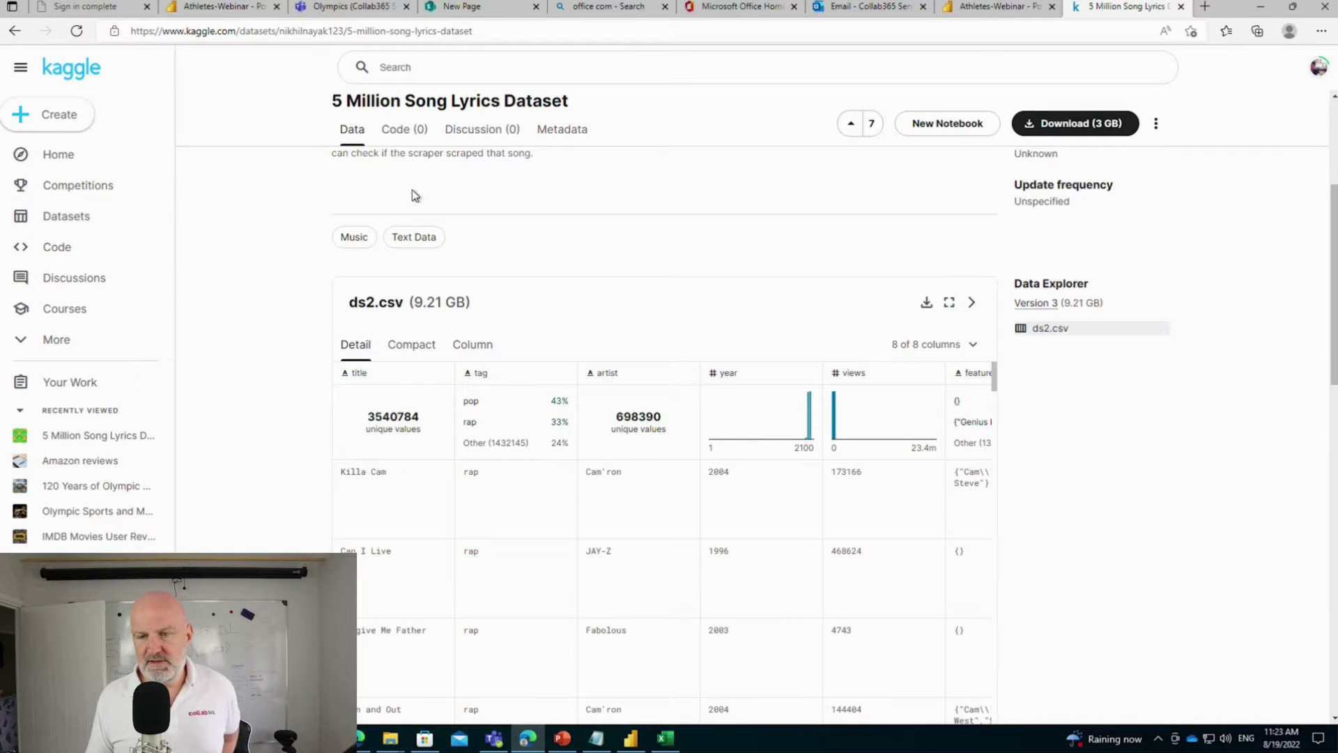
pyautogui.scroll(4, 459, 260)
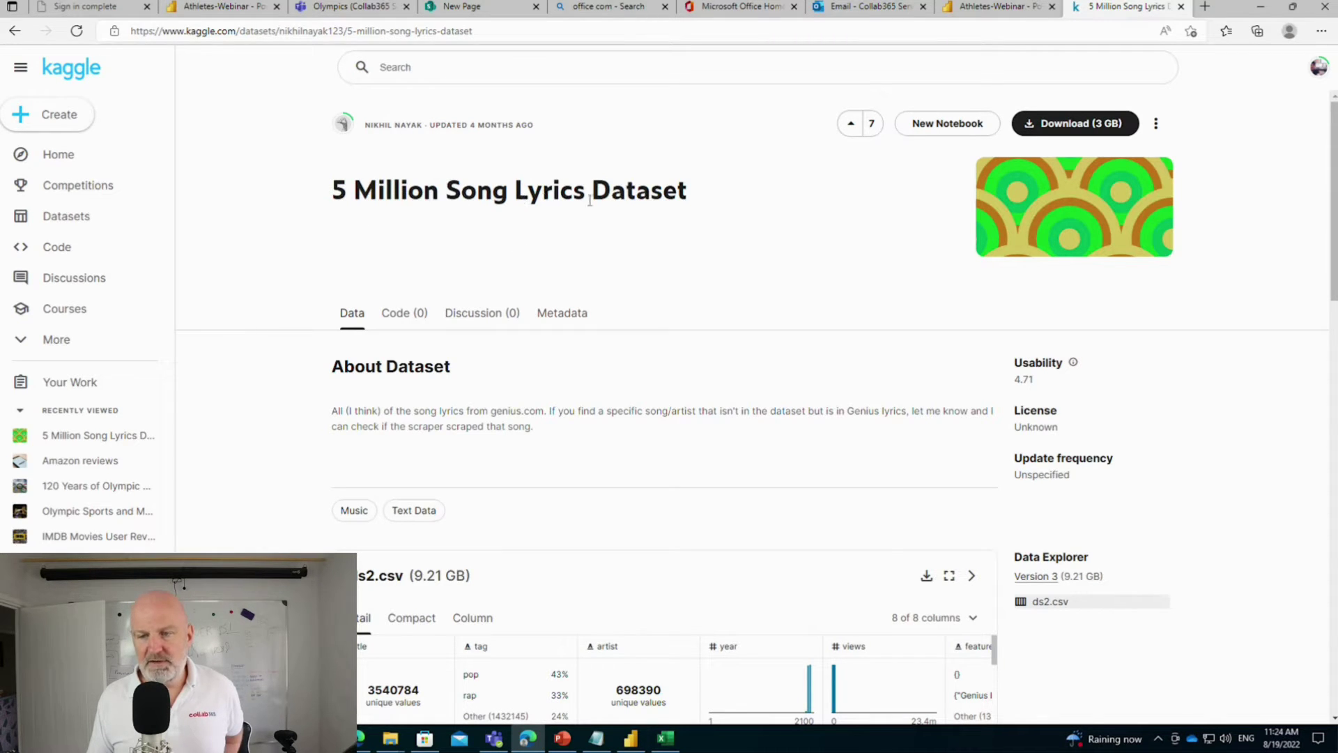
pyautogui.scroll(-5, 875, 382)
pyautogui.scroll(1, 1036, 370)
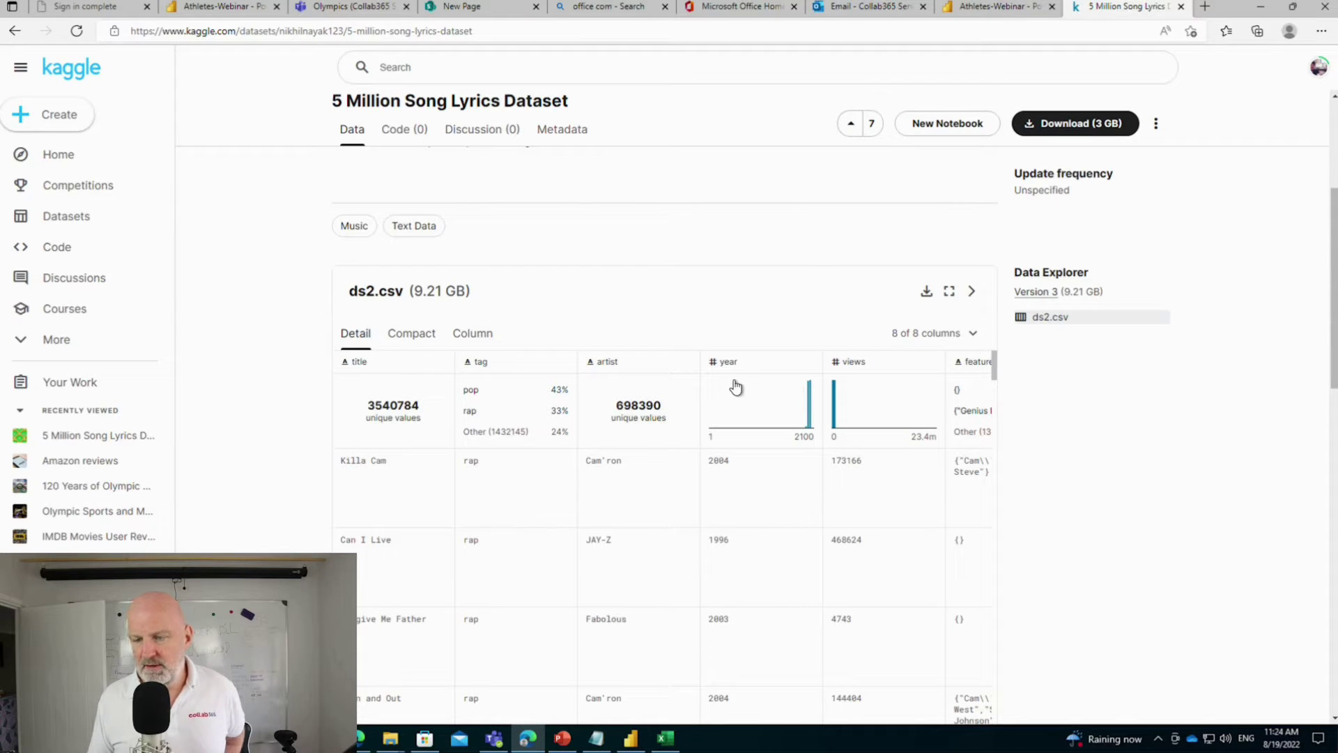
pyautogui.click(971, 336)
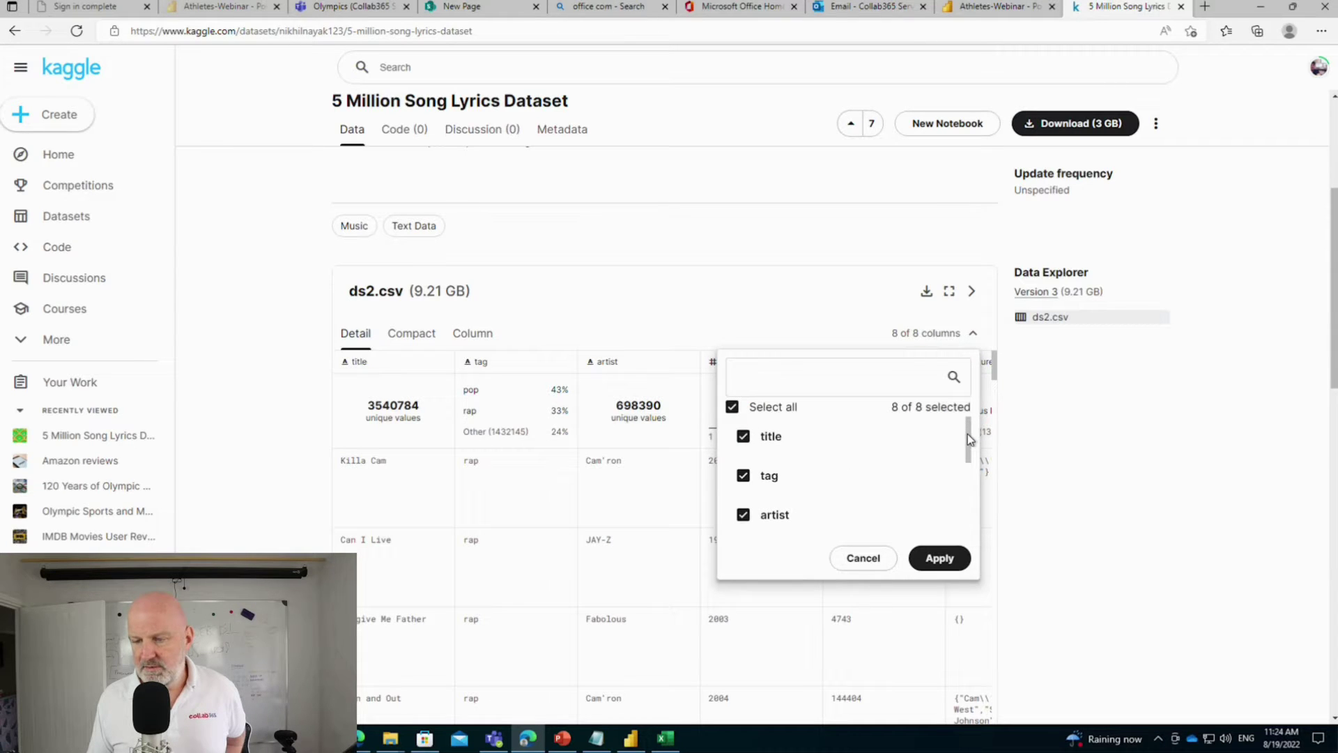
pyautogui.moveTo(968, 447); pyautogui.dragTo(963, 516)
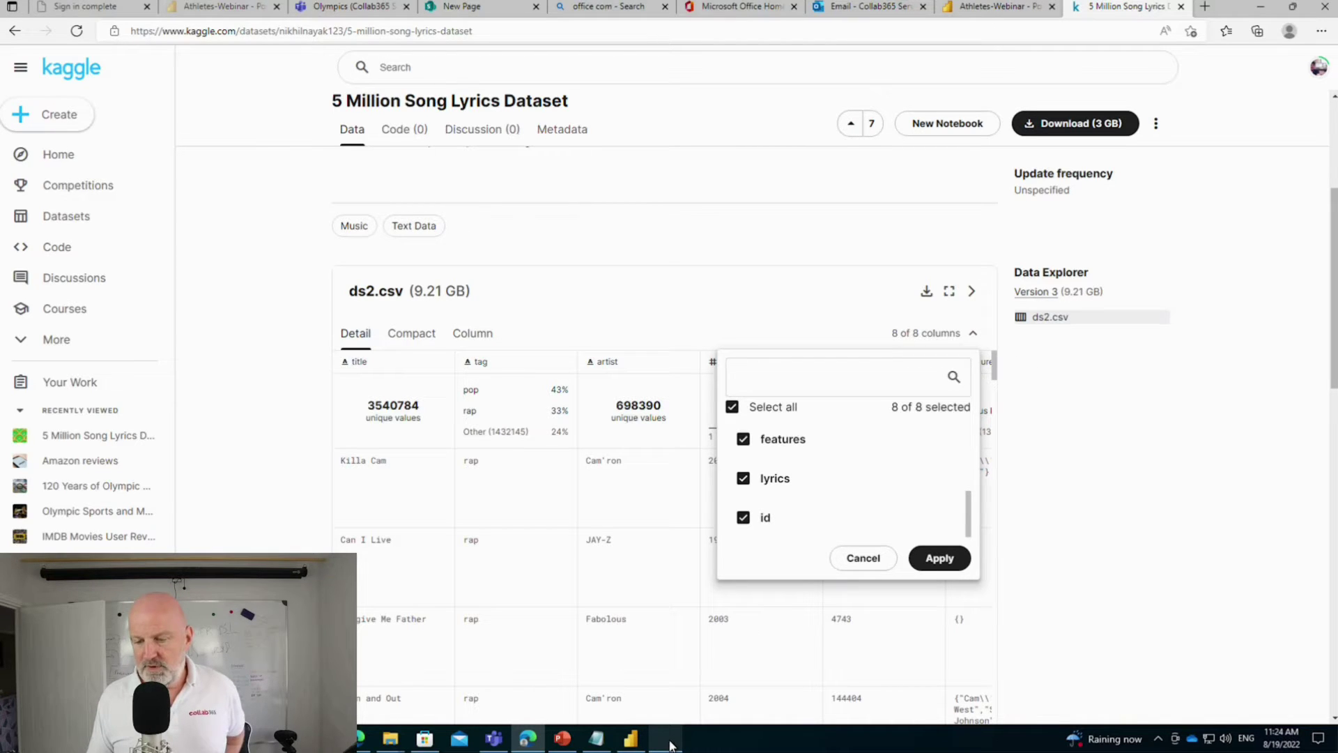
# Try opening ds2 from Downloads in Excel, dismiss the error, close Excel, and return to Power BI.
pyautogui.click(390, 739)
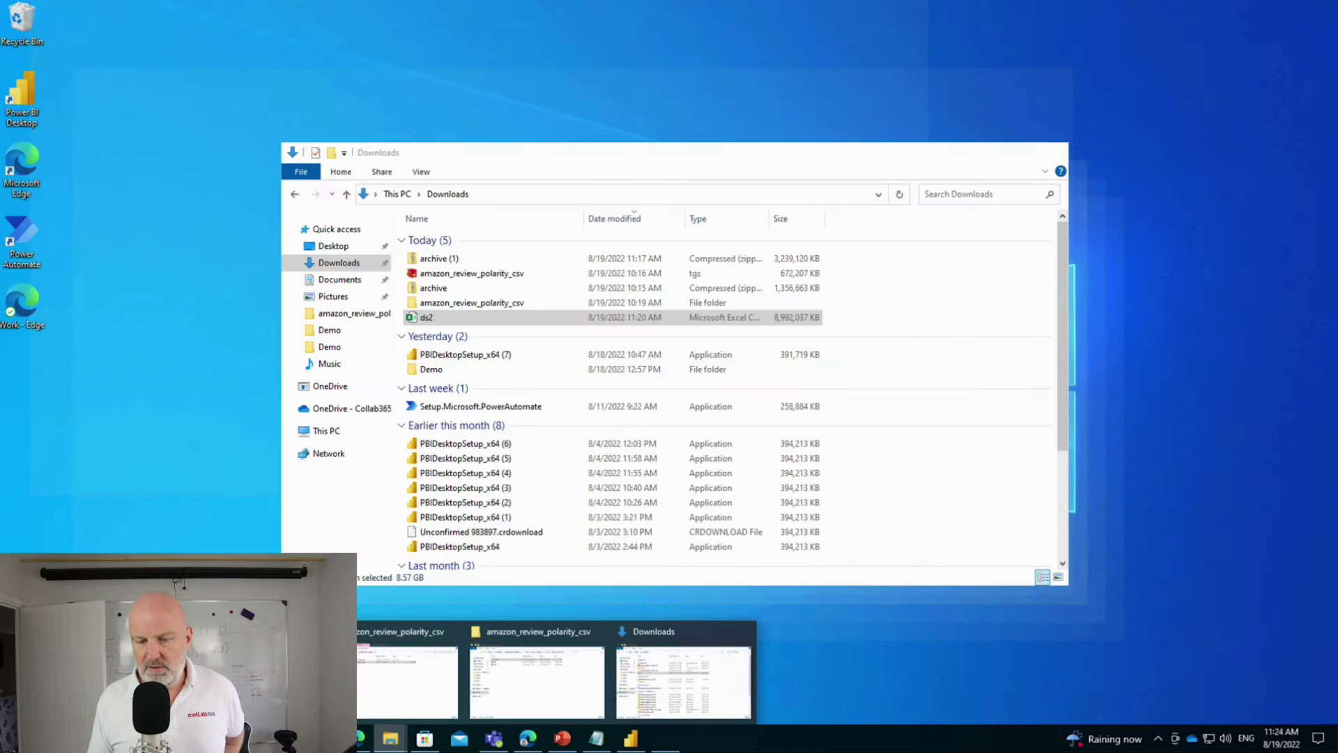
pyautogui.click(683, 679)
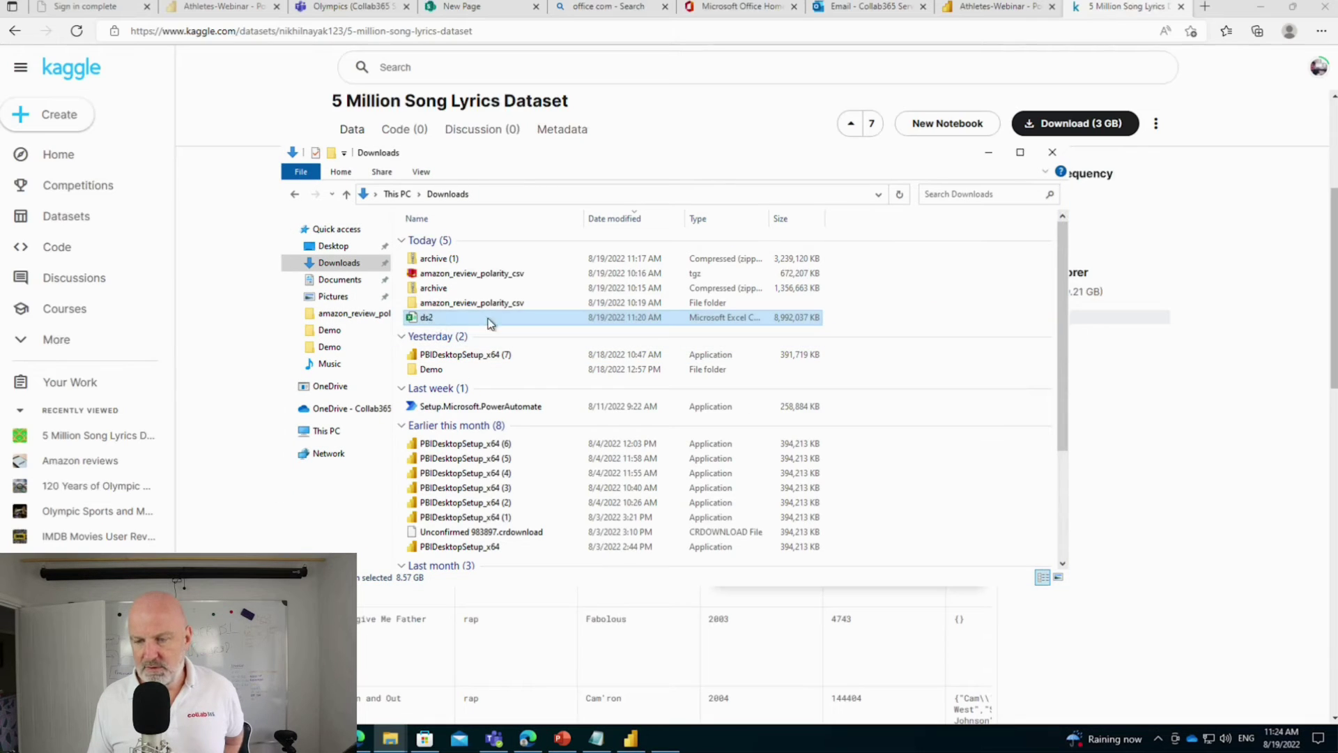
pyautogui.doubleClick(751, 319)
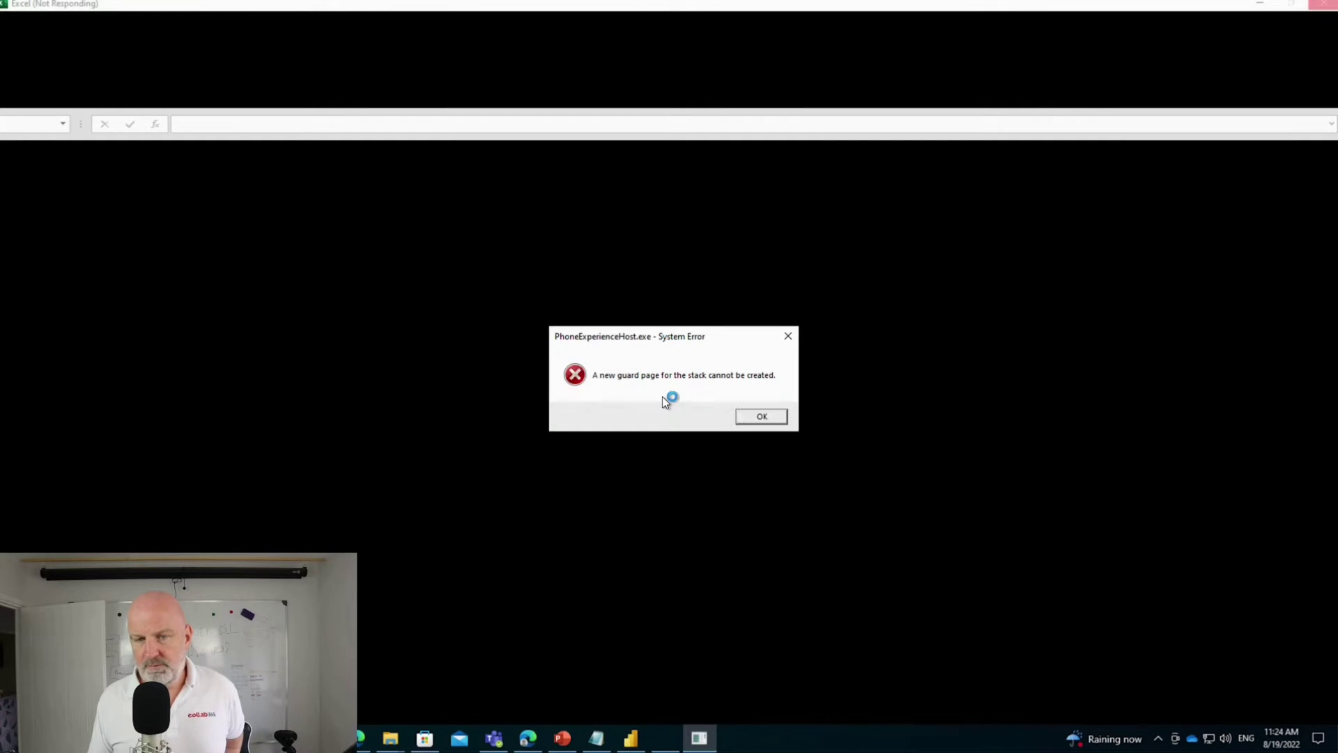
pyautogui.click(761, 417)
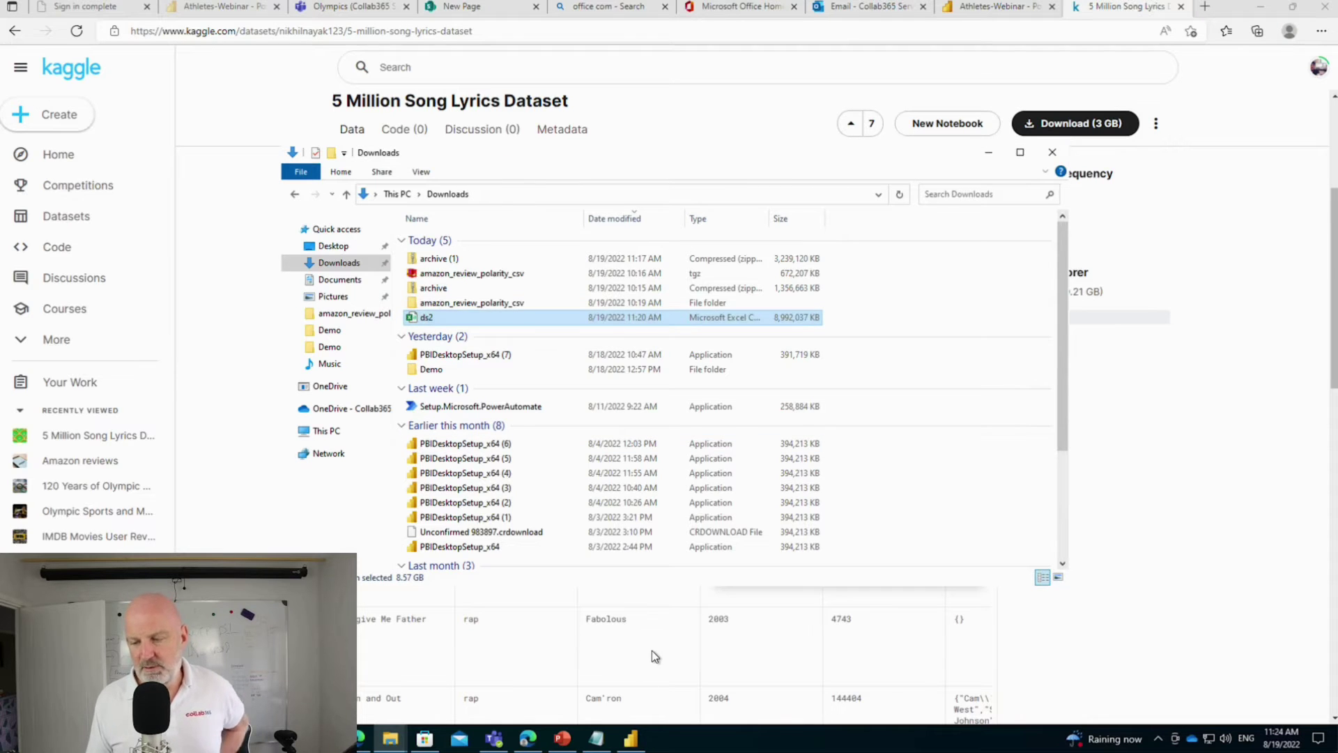
pyautogui.press('Return')
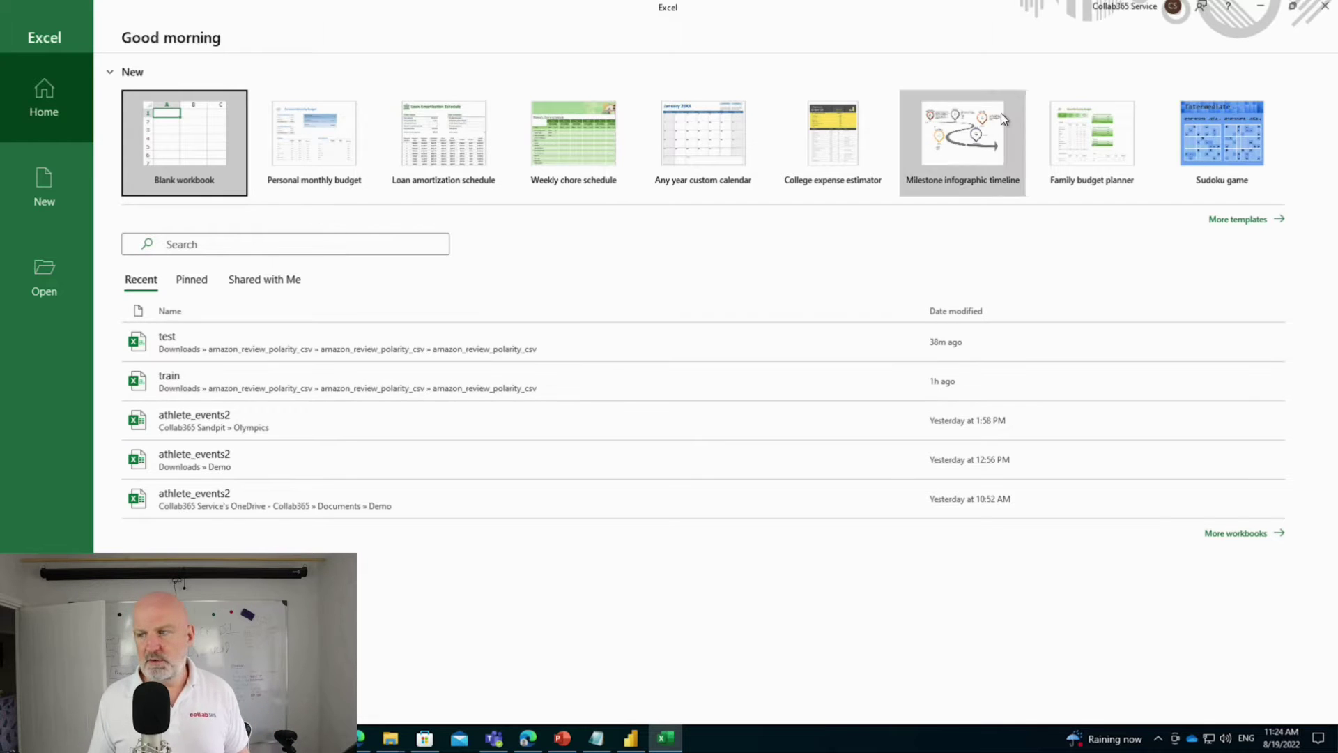
pyautogui.click(1326, 9)
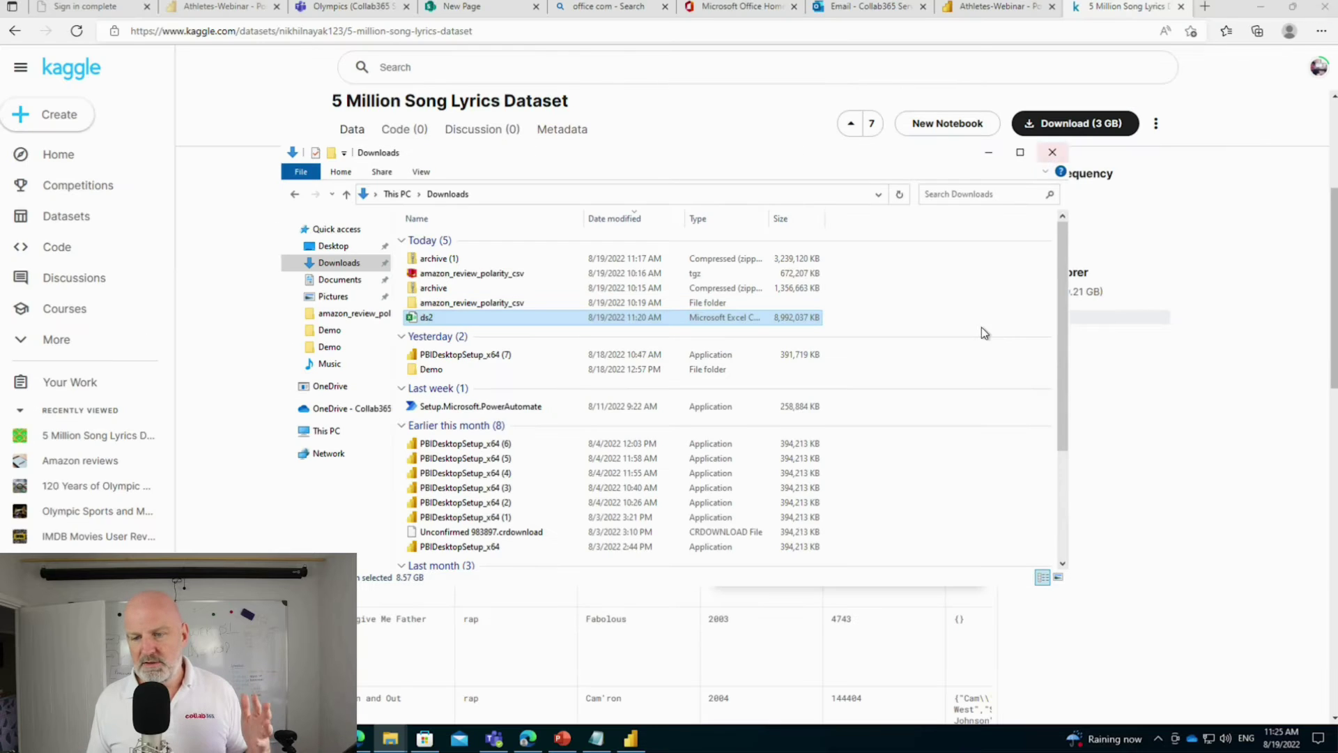
pyautogui.click(631, 738)
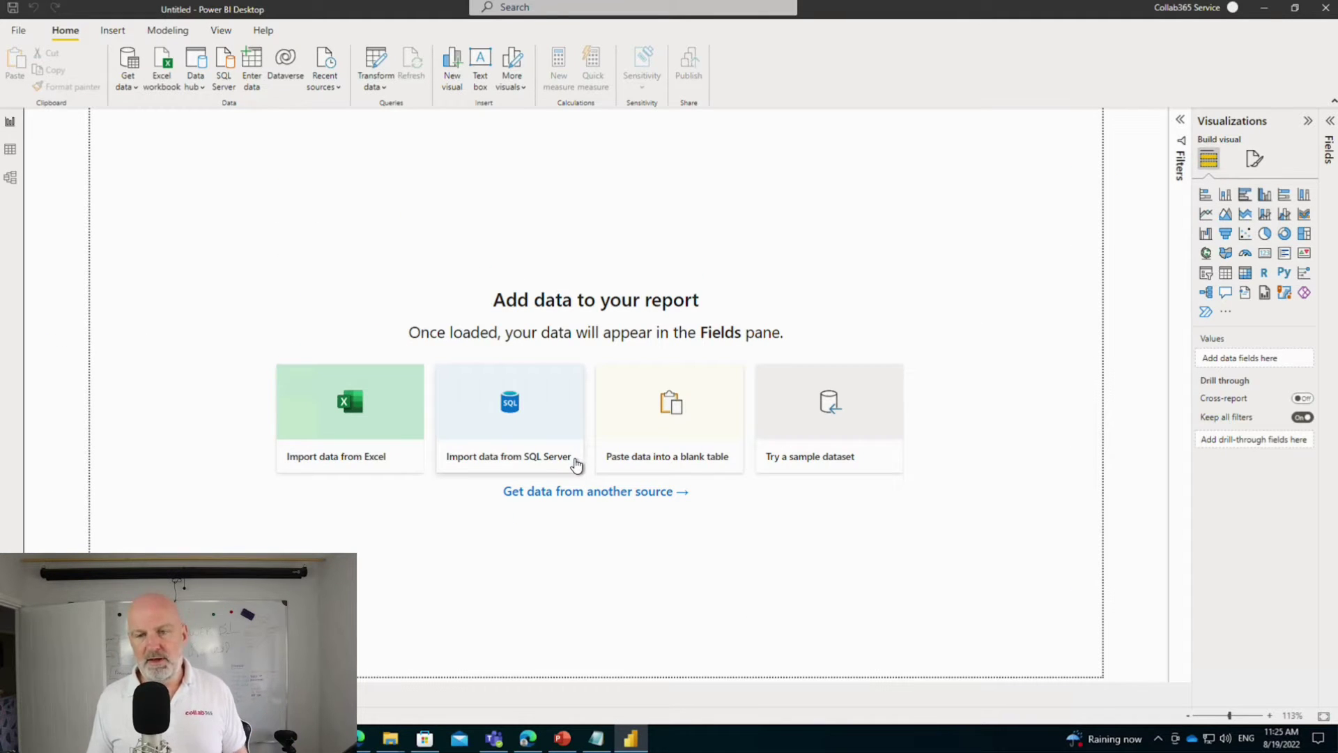
# Import ds2.csv from the Downloads folder as a Text/CSV data source.
pyautogui.click(131, 83)
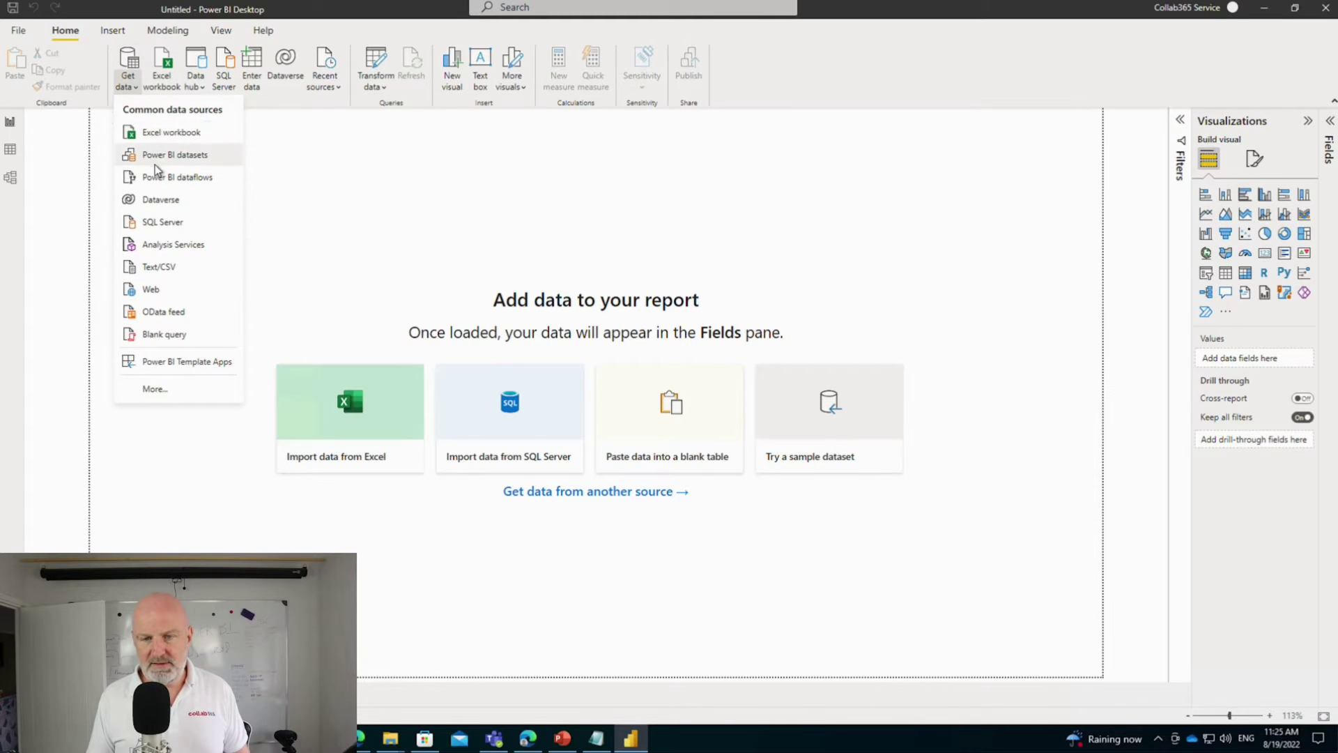
pyautogui.click(164, 269)
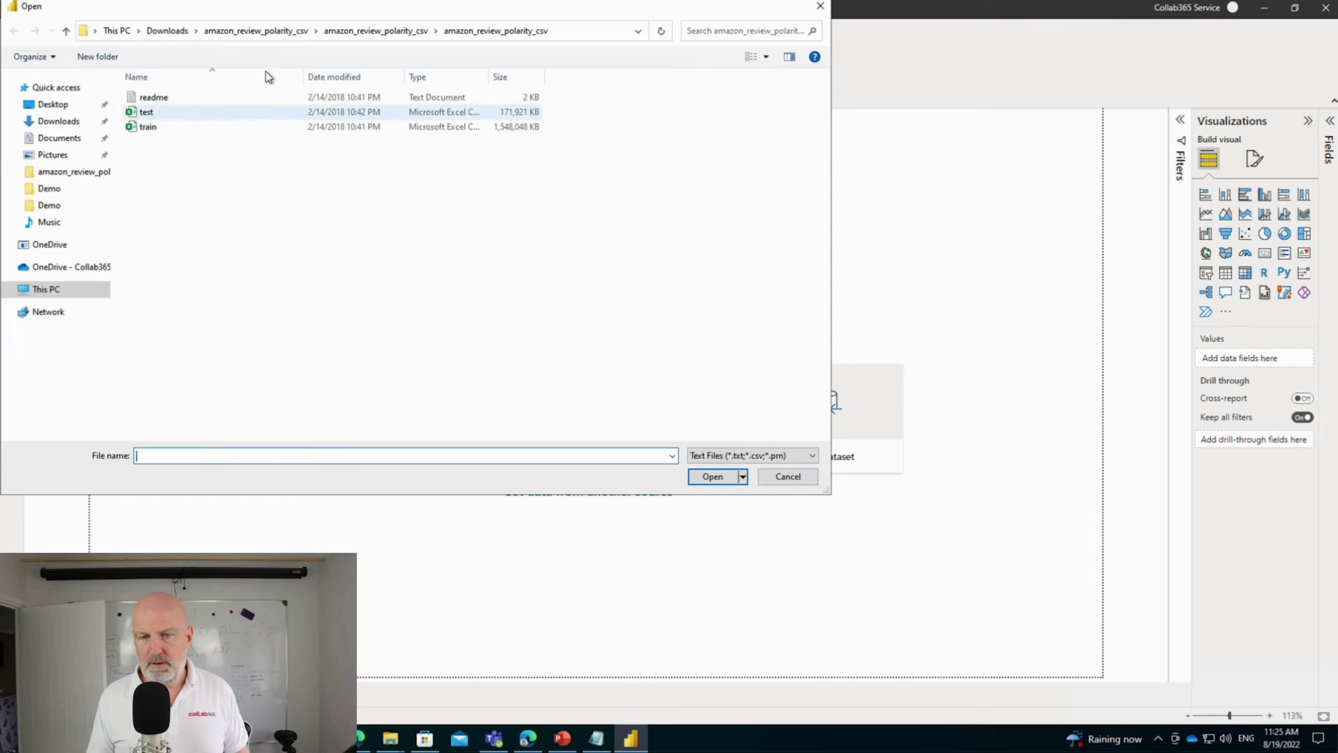
pyautogui.click(168, 32)
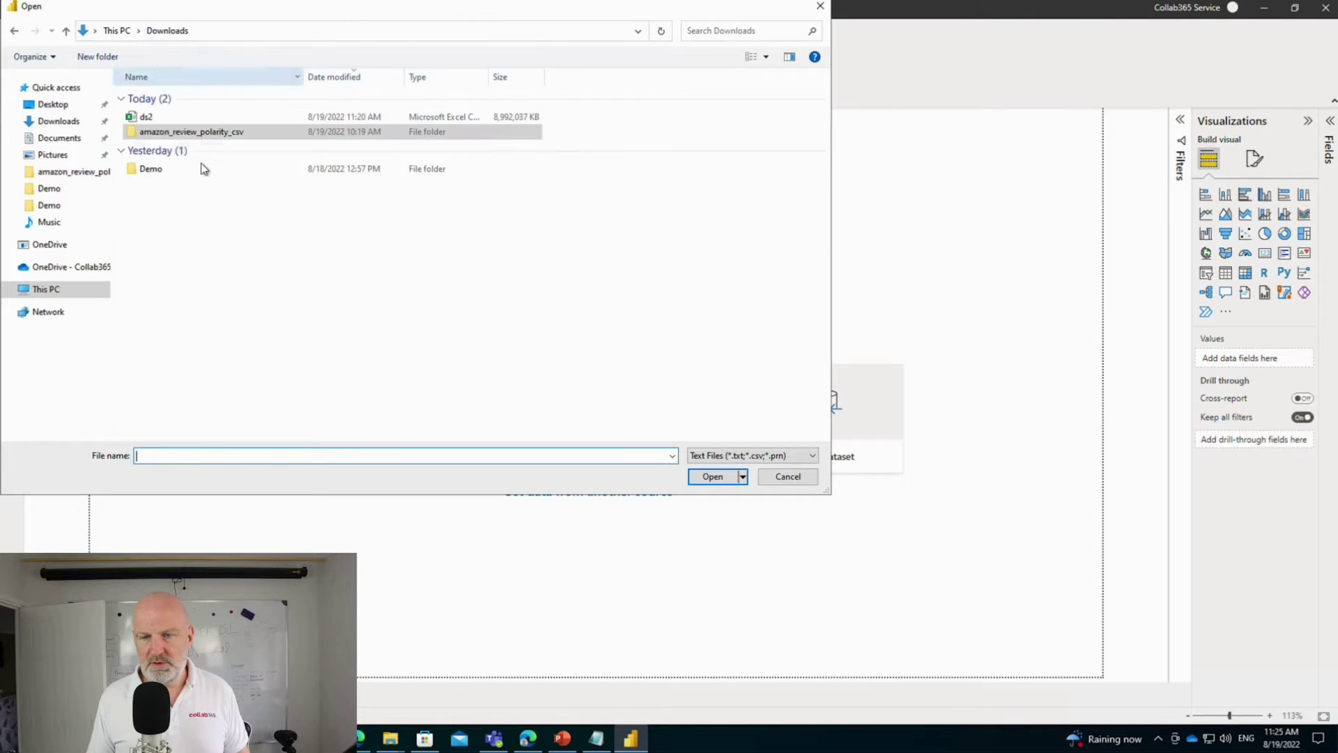
pyautogui.doubleClick(173, 169)
pyautogui.click(165, 36)
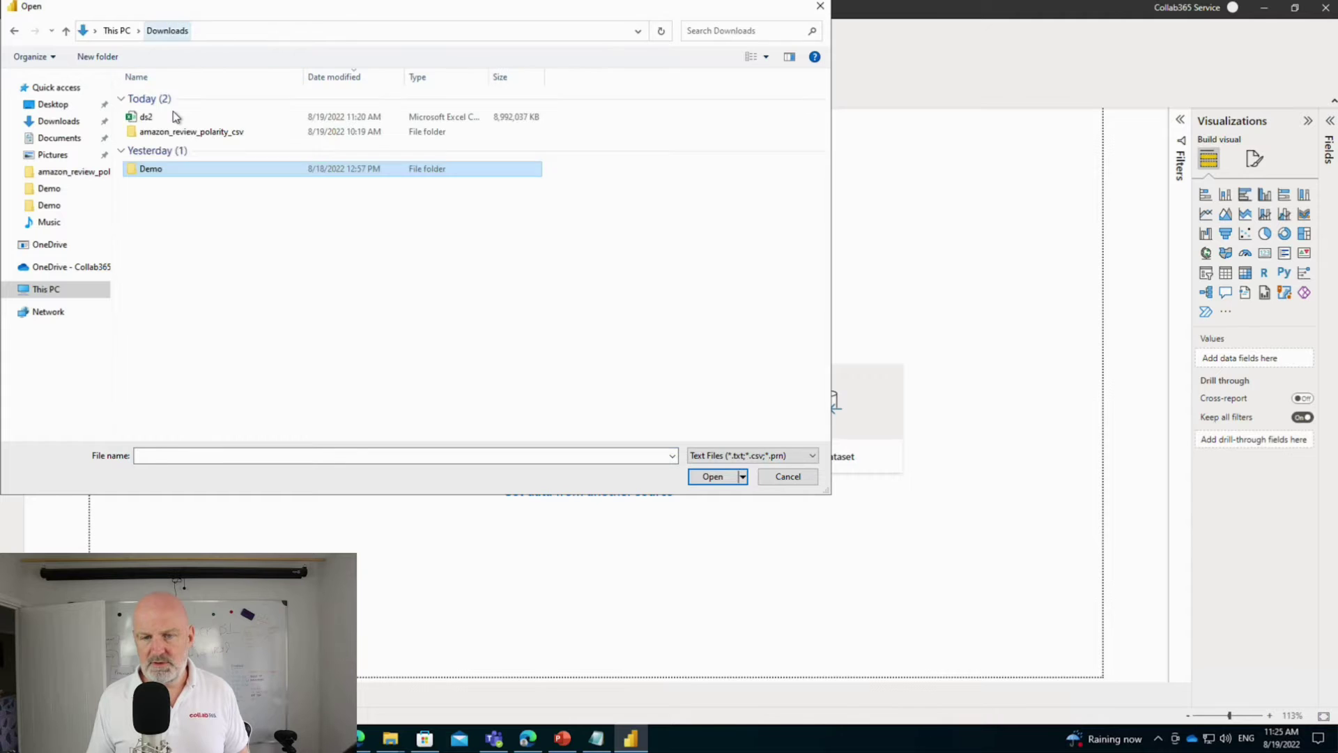
pyautogui.click(173, 117)
pyautogui.click(702, 481)
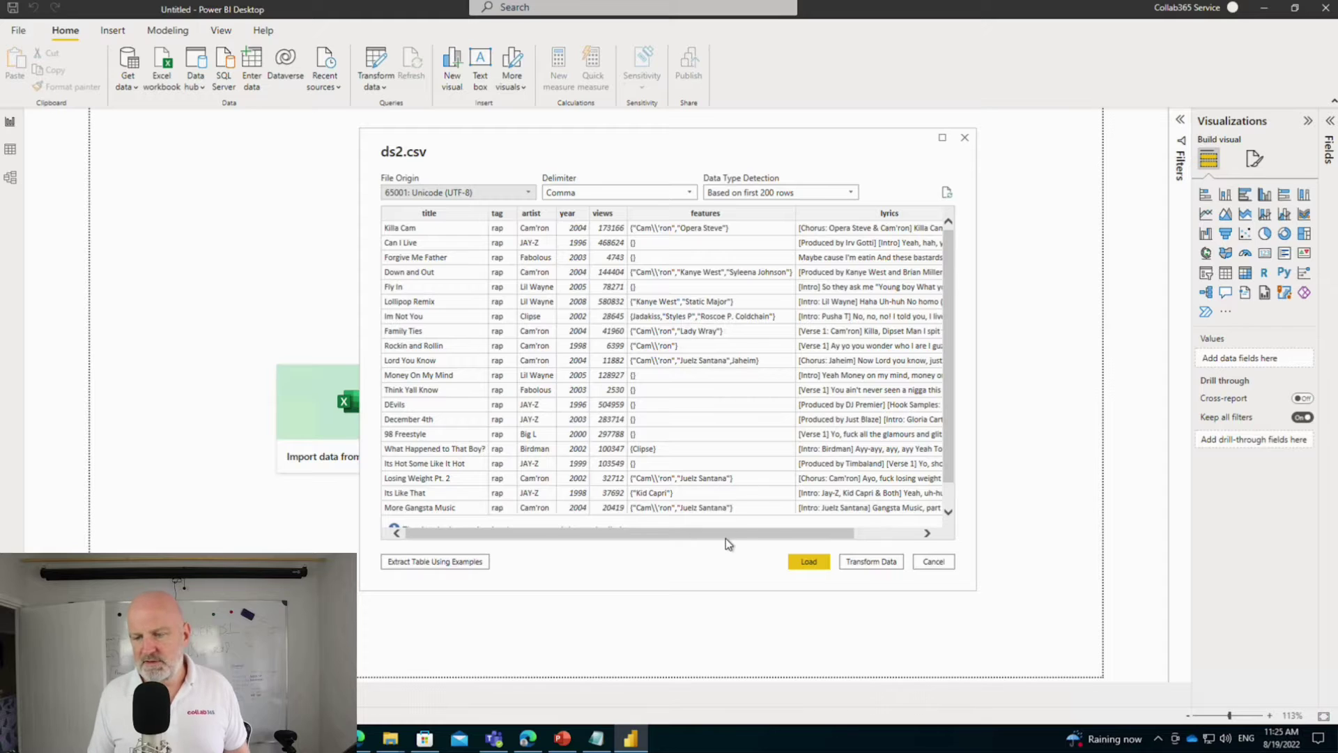
# Scroll through the ds2.csv preview columns and load the data into the Lyrics report.
pyautogui.moveTo(726, 538); pyautogui.dragTo(839, 534)
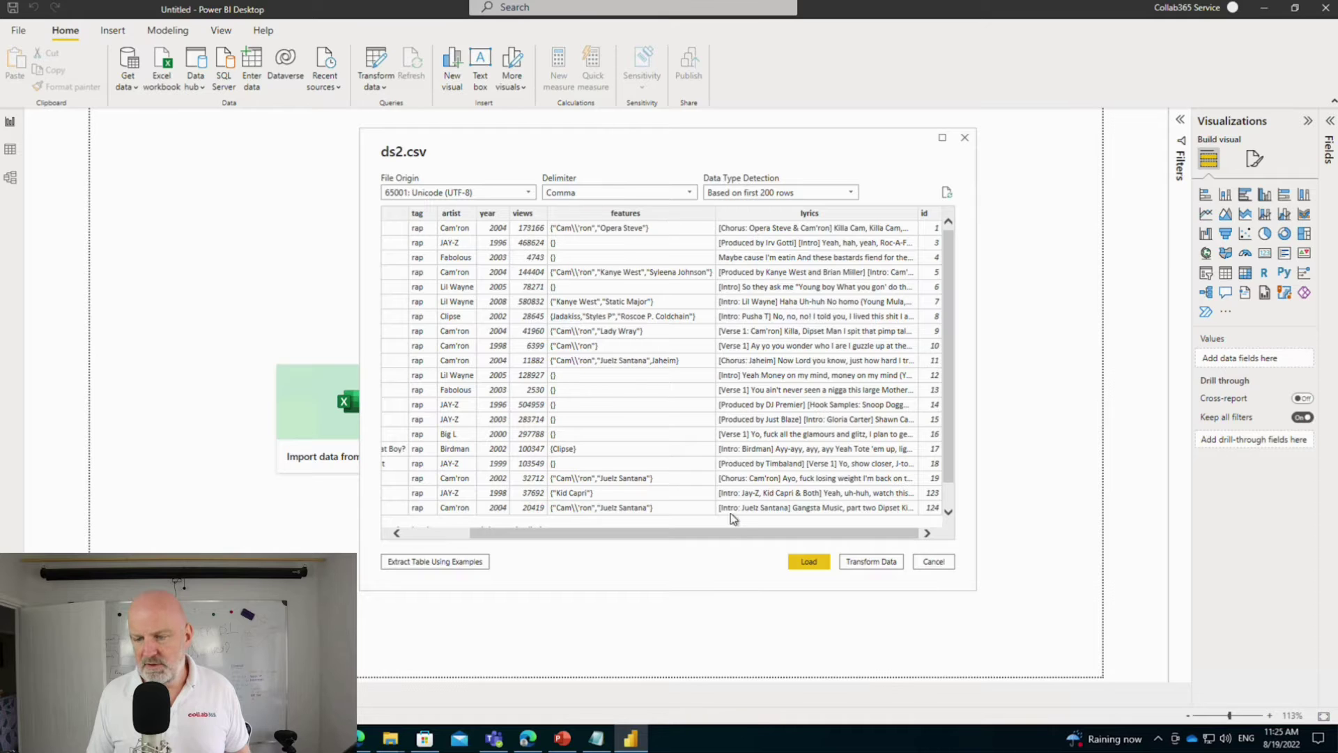
pyautogui.moveTo(734, 534); pyautogui.dragTo(667, 534)
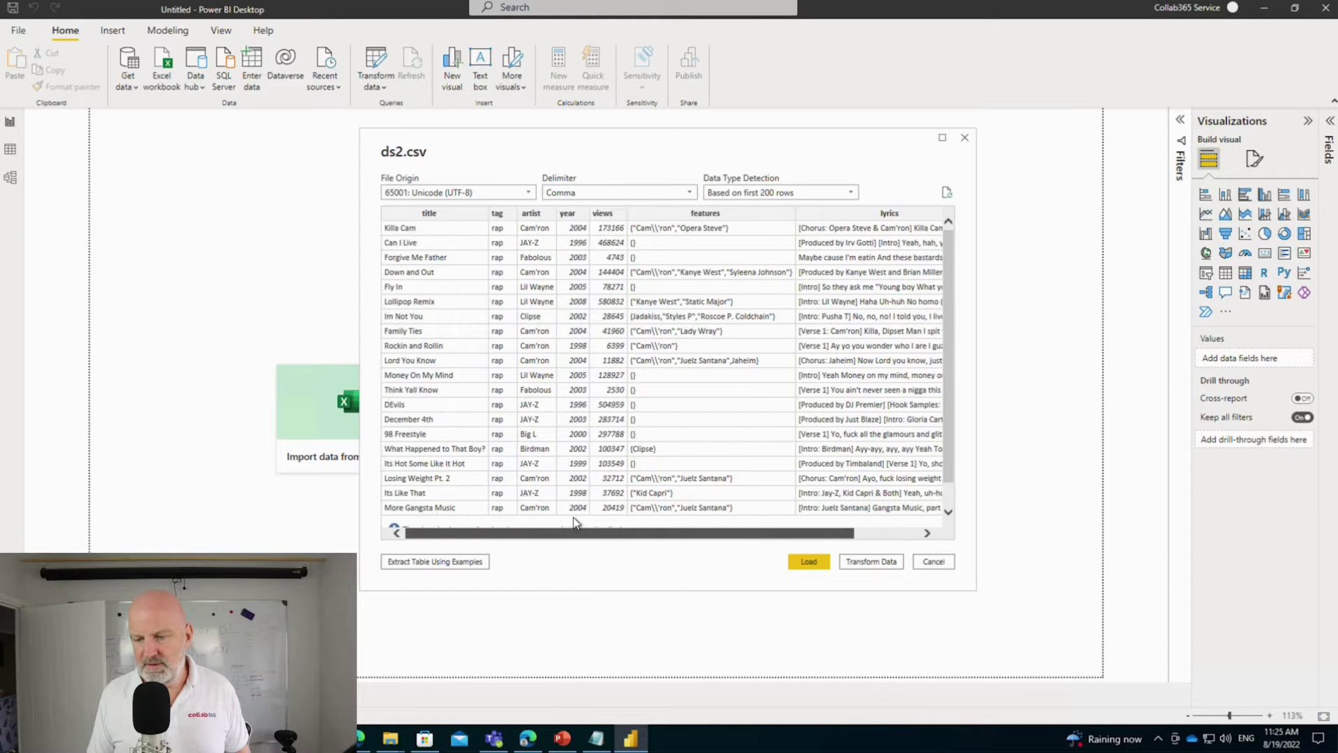
pyautogui.click(807, 561)
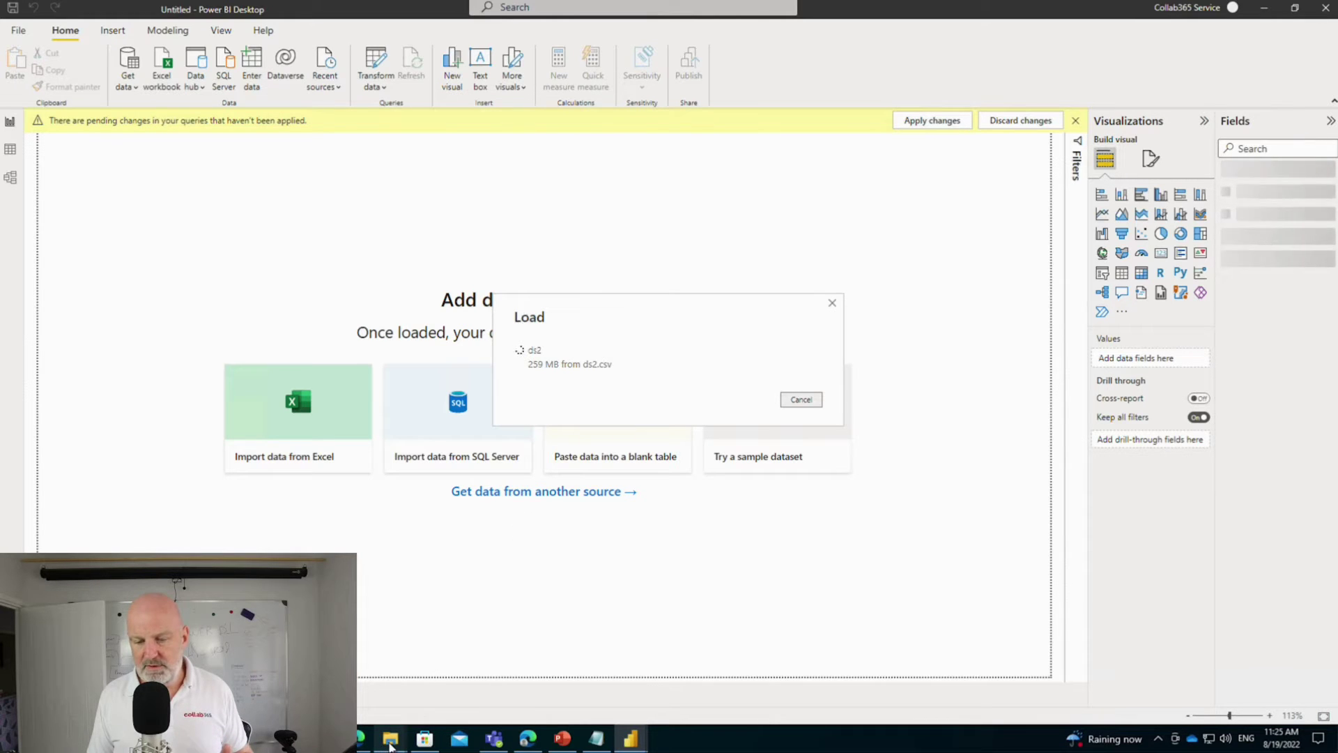
pyautogui.moveTo(390, 745)
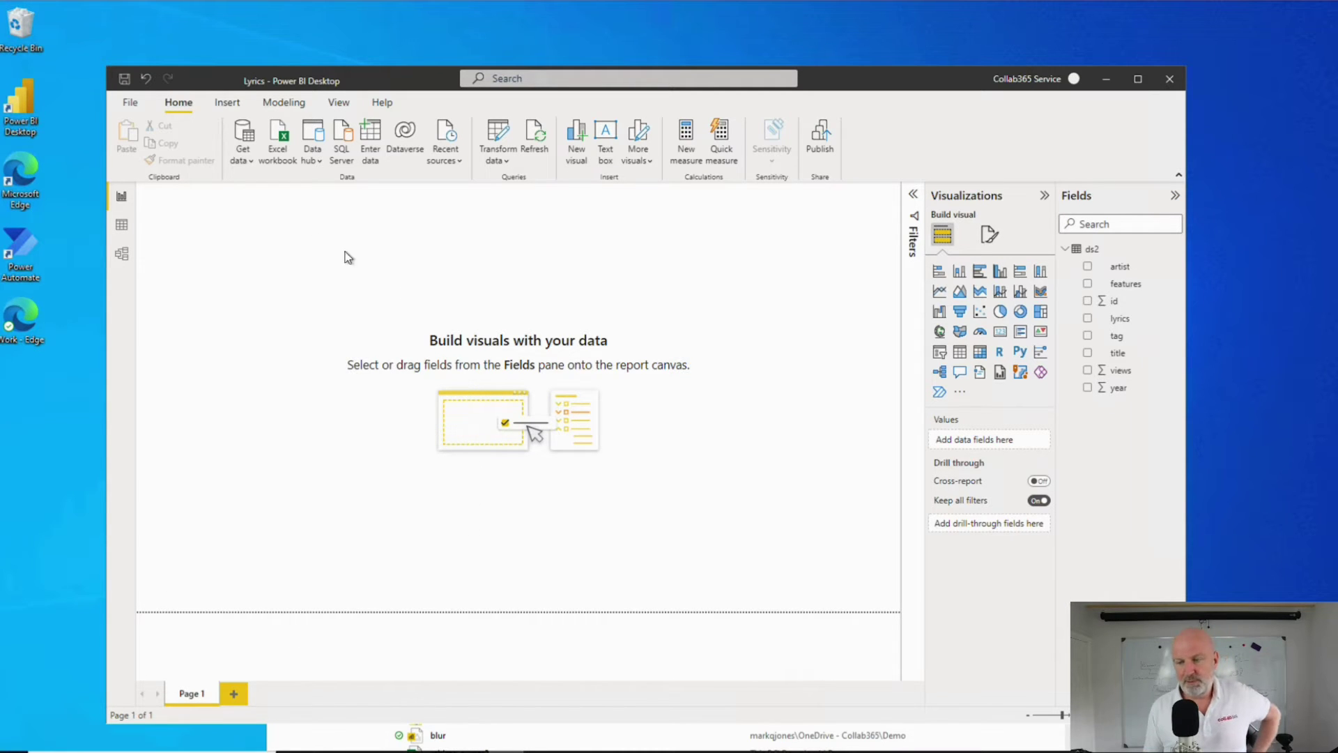
pyautogui.click(121, 224)
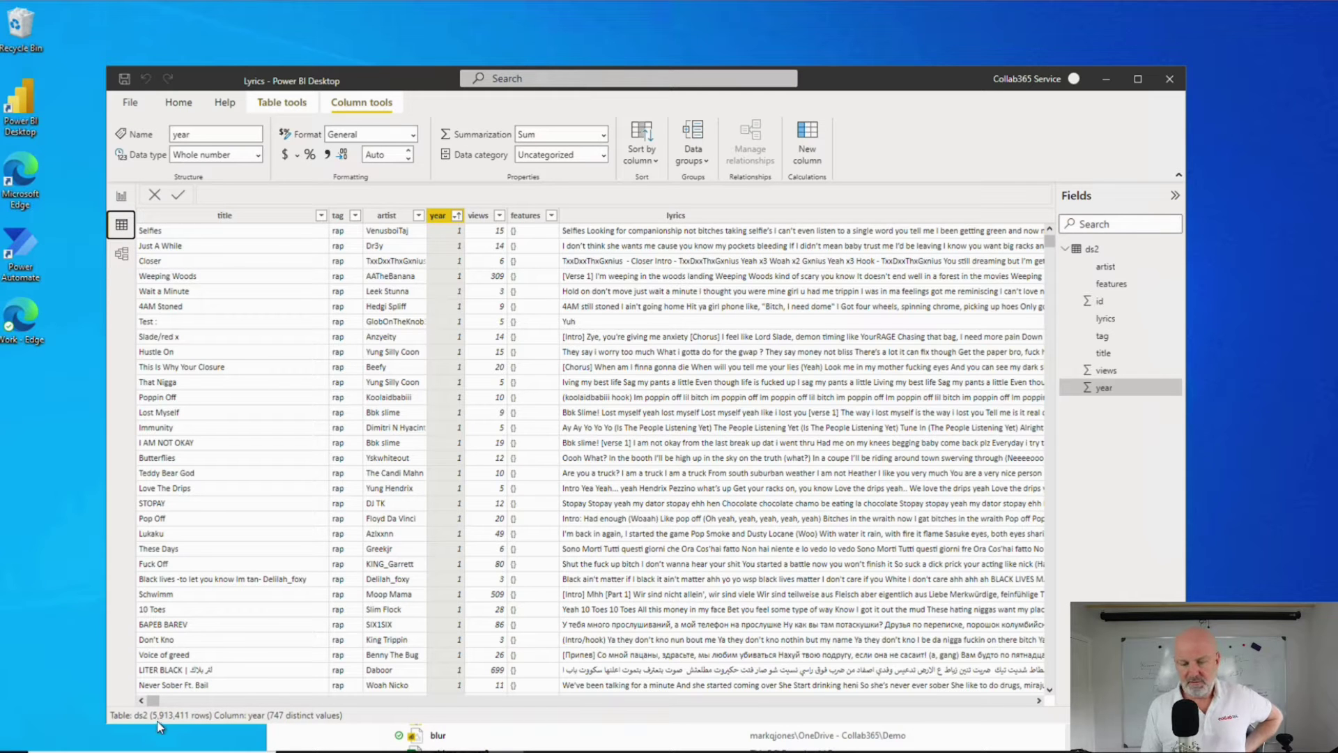
pyautogui.click(122, 195)
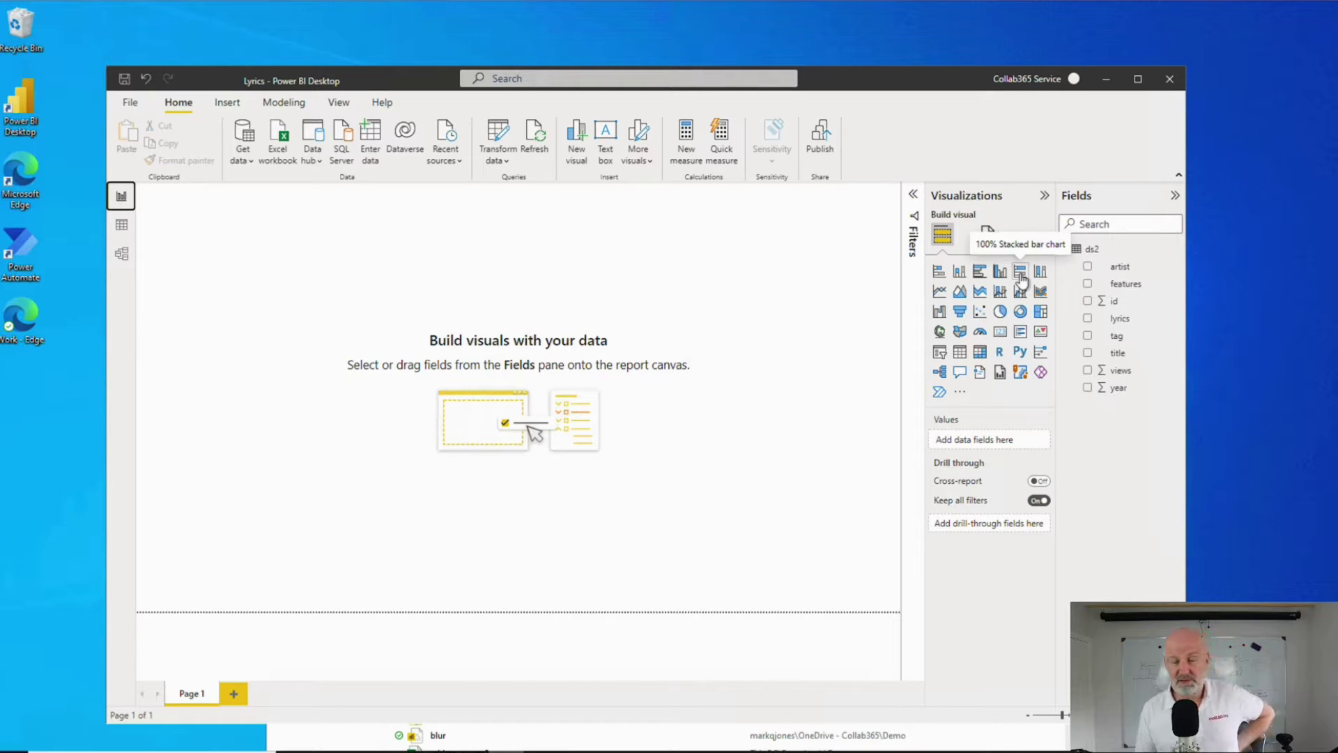
# Add a stacked bar chart plotting total views by artist.
pyautogui.click(939, 278)
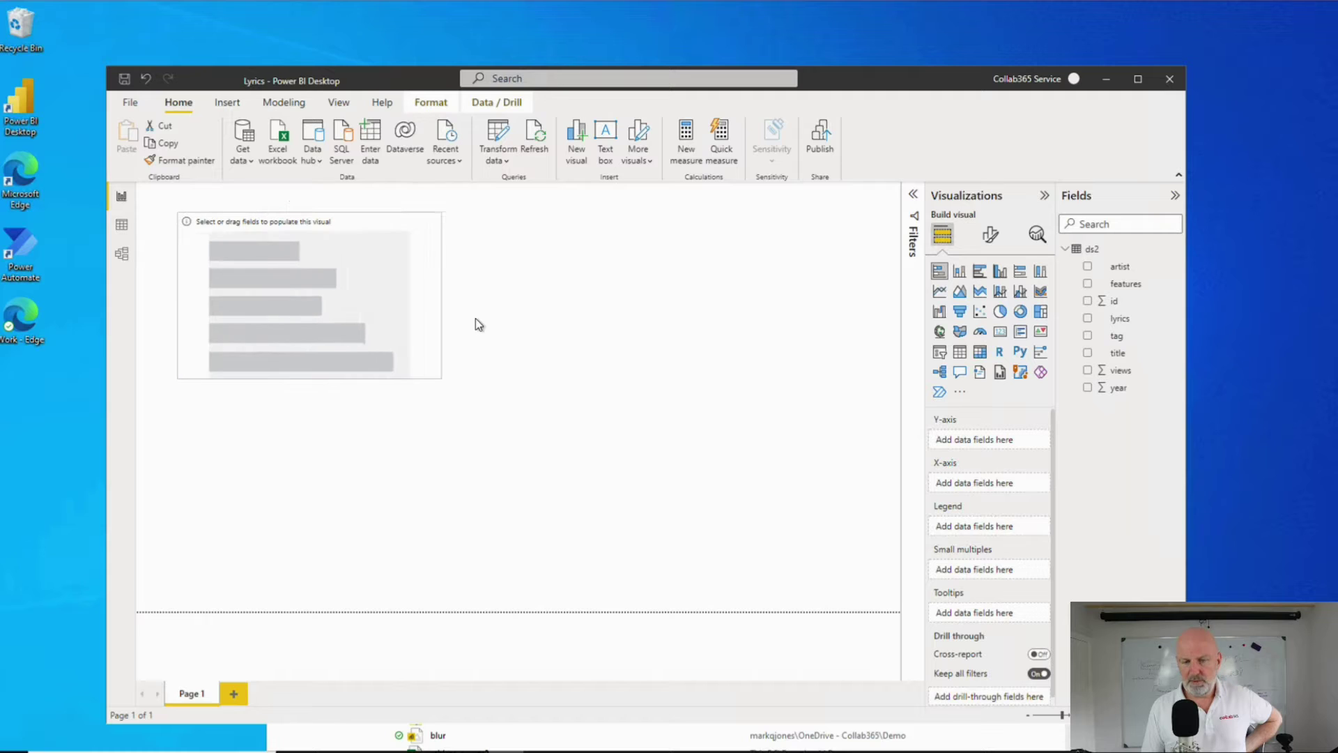
pyautogui.click(1088, 268)
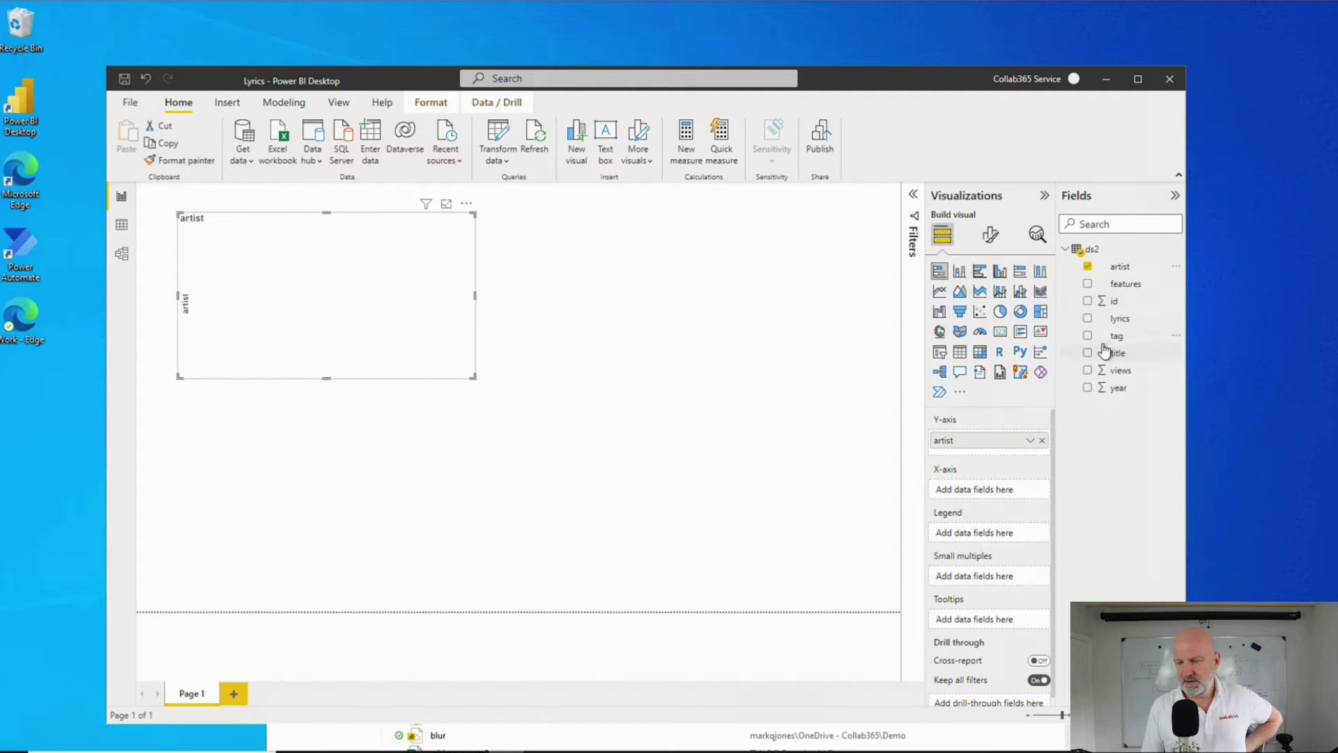
pyautogui.click(1088, 370)
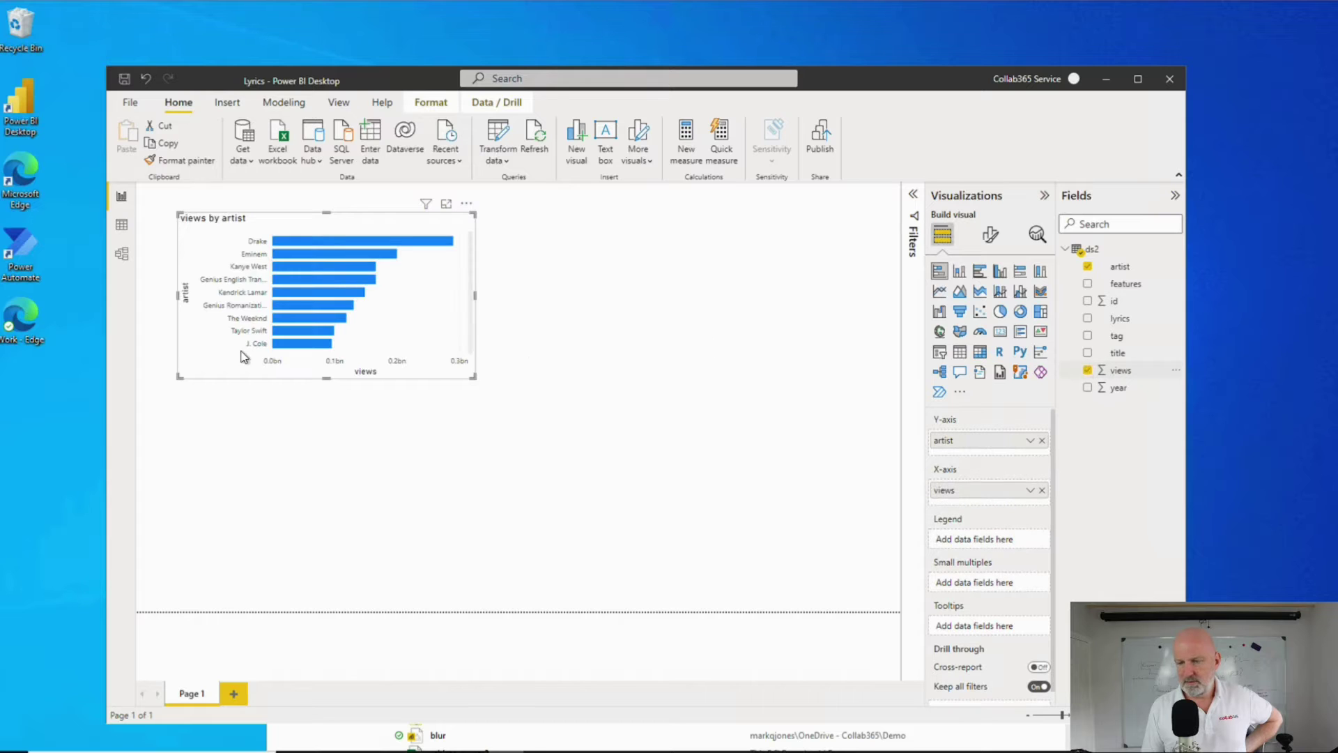
# Enlarge the views by artist chart and move it to the top-left corner.
pyautogui.moveTo(472, 378); pyautogui.dragTo(478, 383)
pyautogui.moveTo(532, 430); pyautogui.dragTo(550, 438)
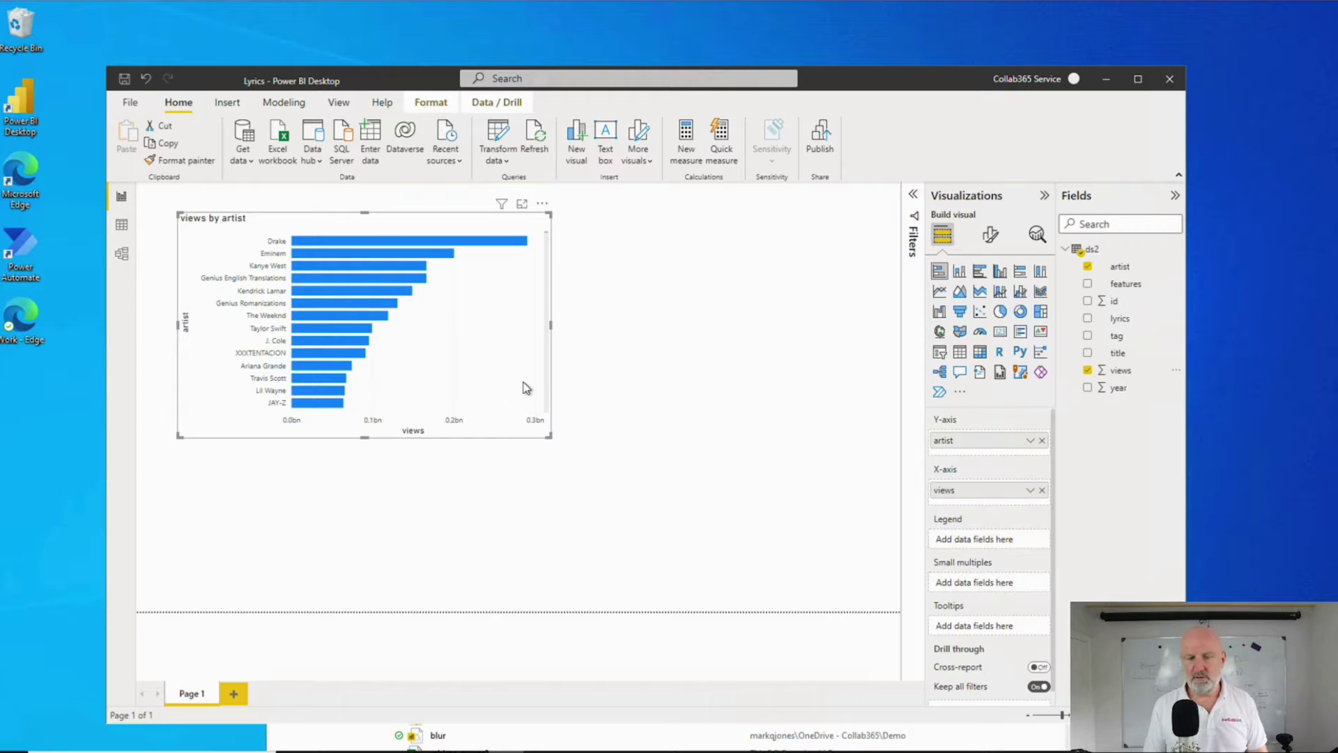
pyautogui.moveTo(535, 355); pyautogui.dragTo(511, 354)
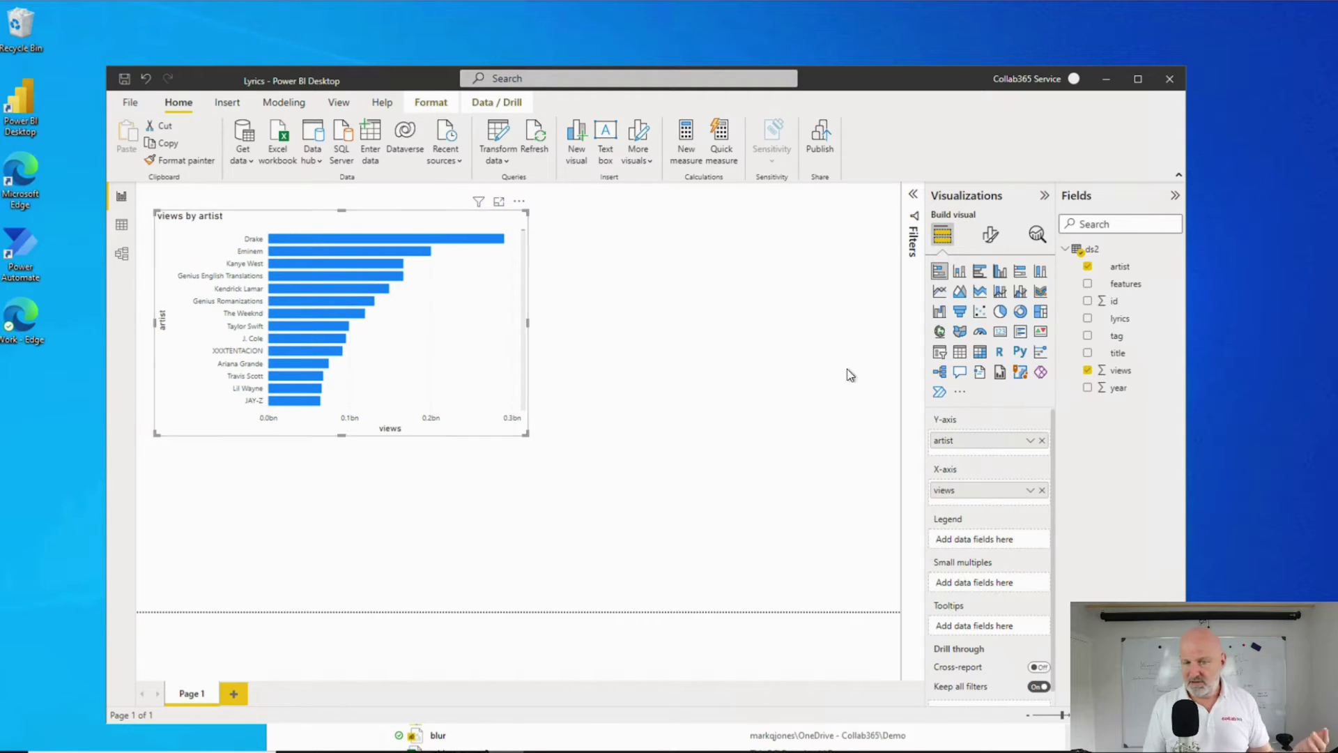
pyautogui.click(800, 361)
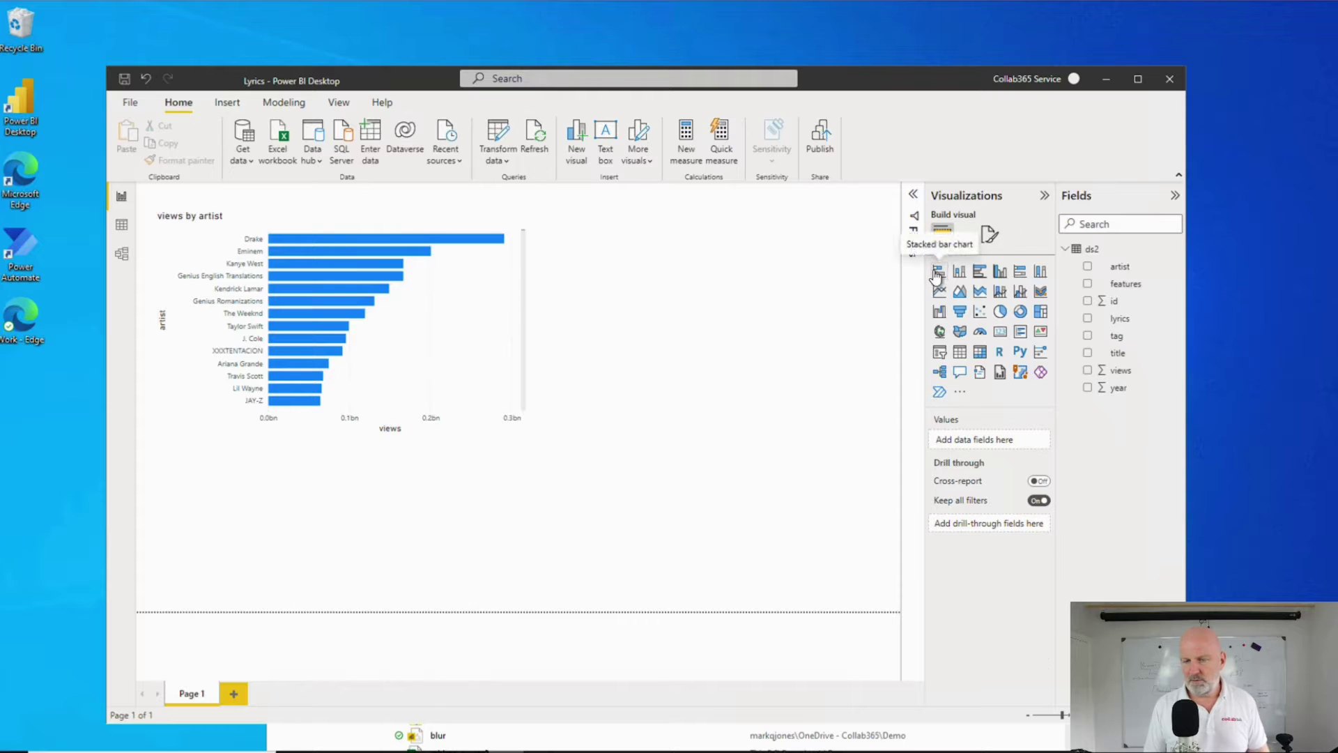
# Add a views by title bar chart right of the artist chart and make it taller.
pyautogui.click(936, 275)
pyautogui.moveTo(529, 471); pyautogui.dragTo(860, 258)
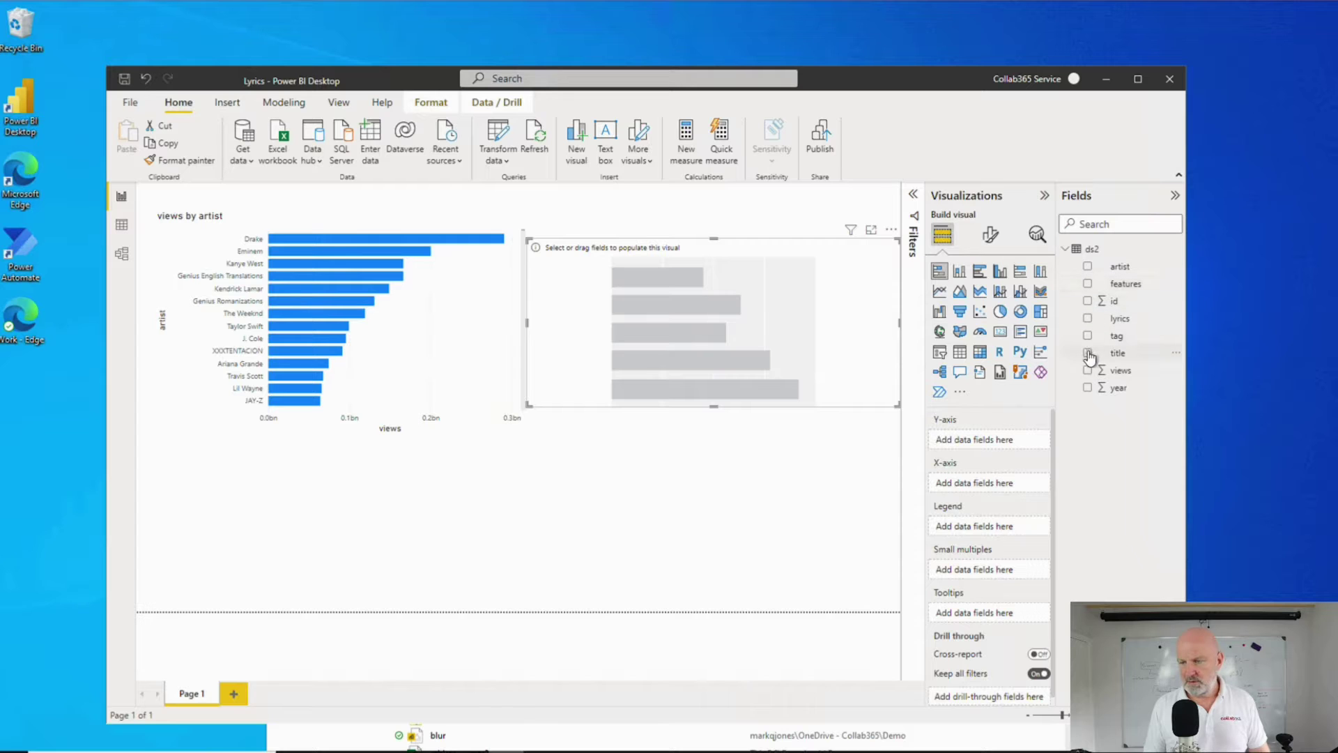
pyautogui.click(1087, 354)
pyautogui.click(1087, 370)
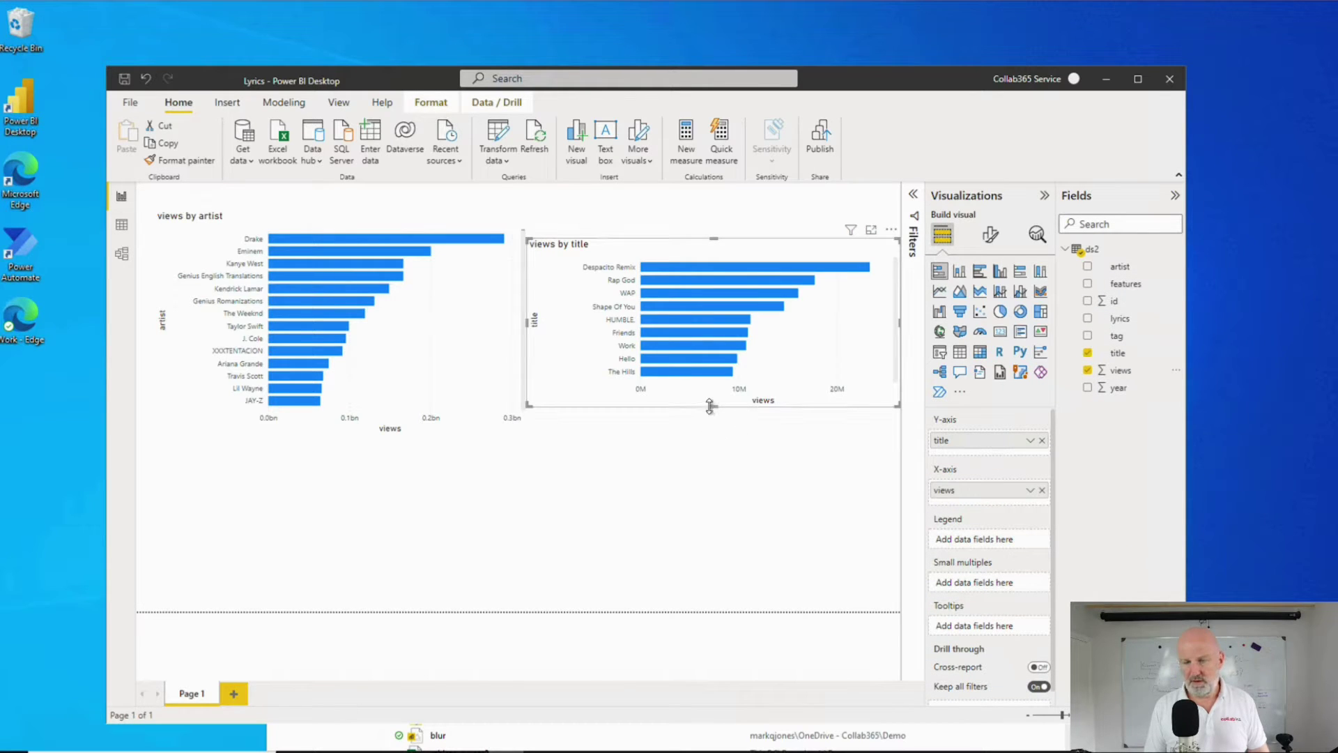
pyautogui.moveTo(709, 407); pyautogui.dragTo(711, 424)
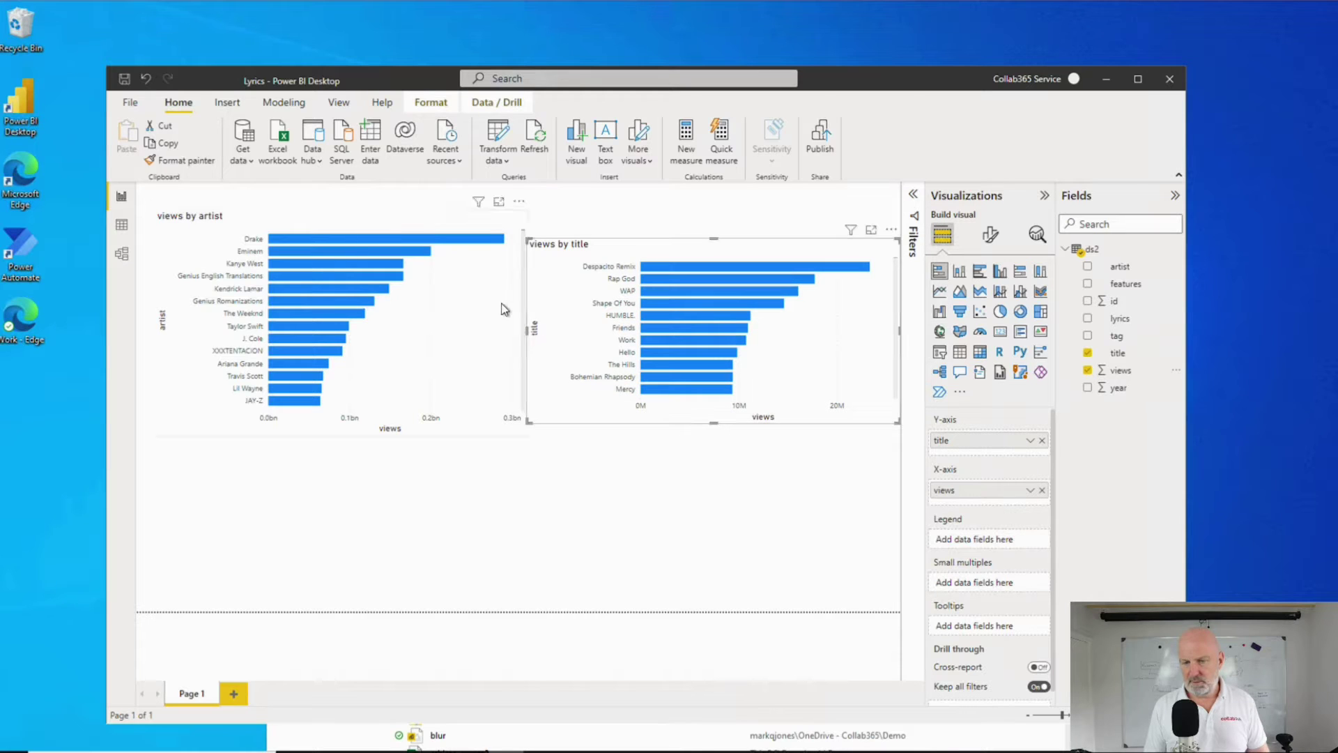
pyautogui.click(663, 478)
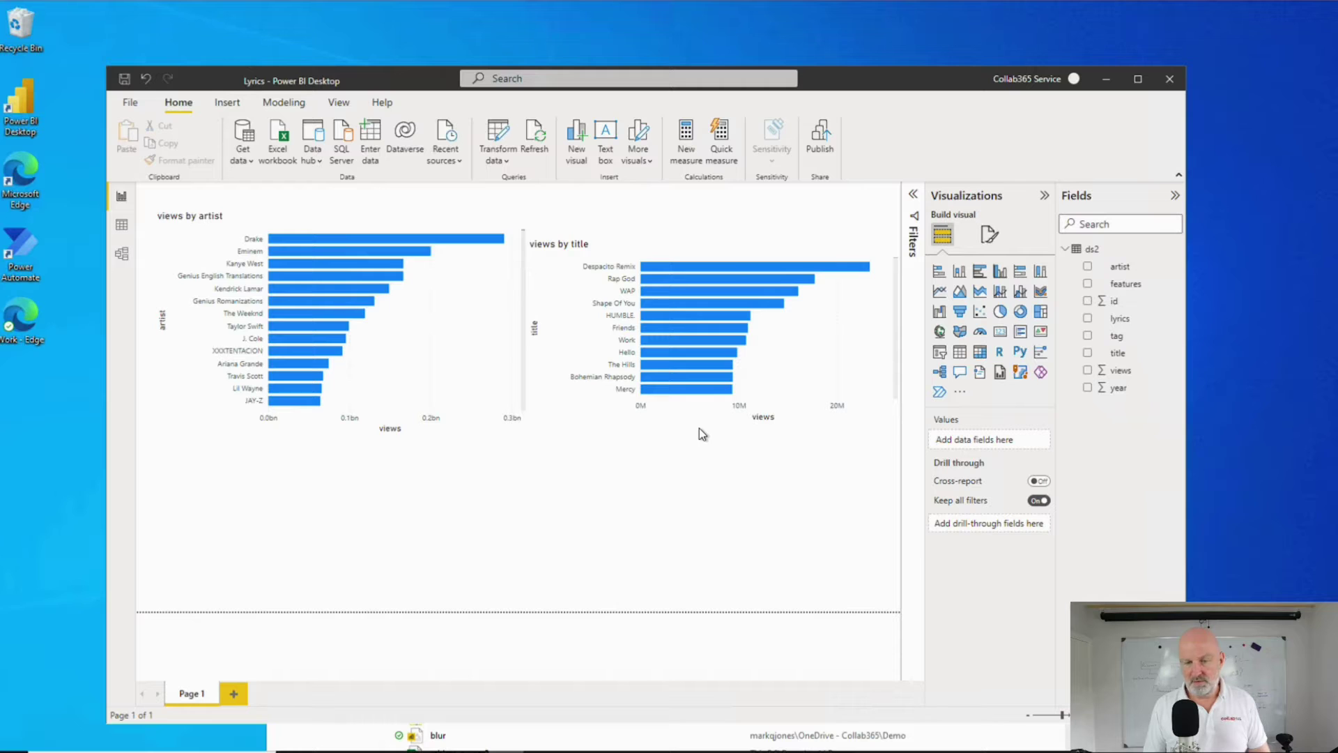
# Add a tag slicer as a short, wide strip along the top of the page.
pyautogui.click(941, 354)
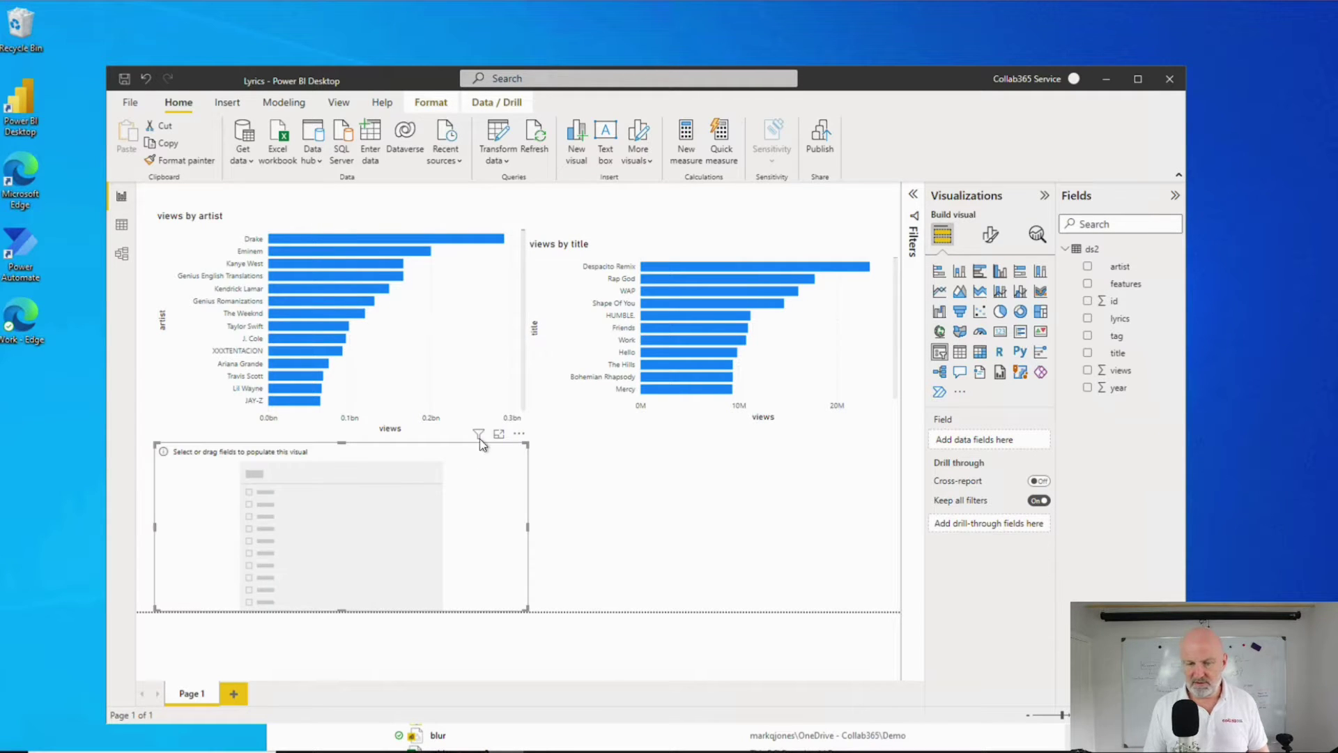
pyautogui.moveTo(485, 450); pyautogui.dragTo(585, 239)
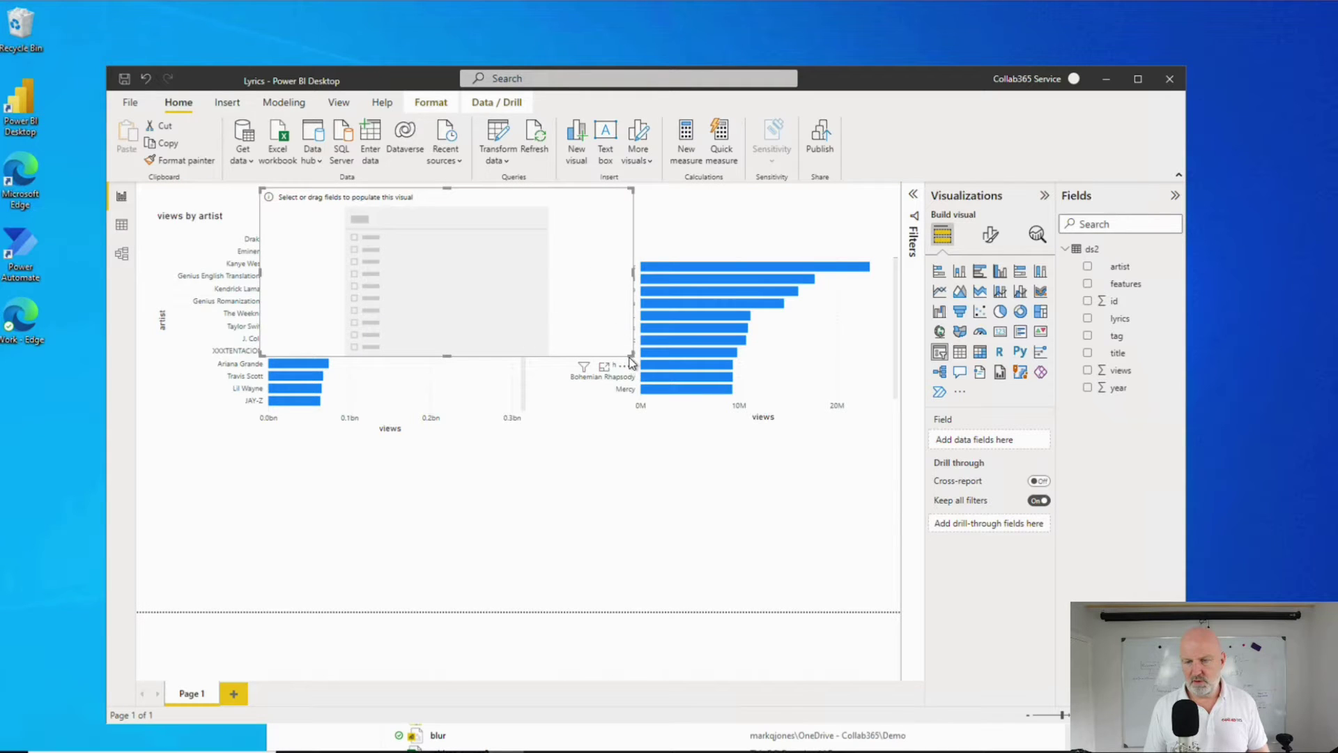
pyautogui.moveTo(631, 361); pyautogui.dragTo(701, 232)
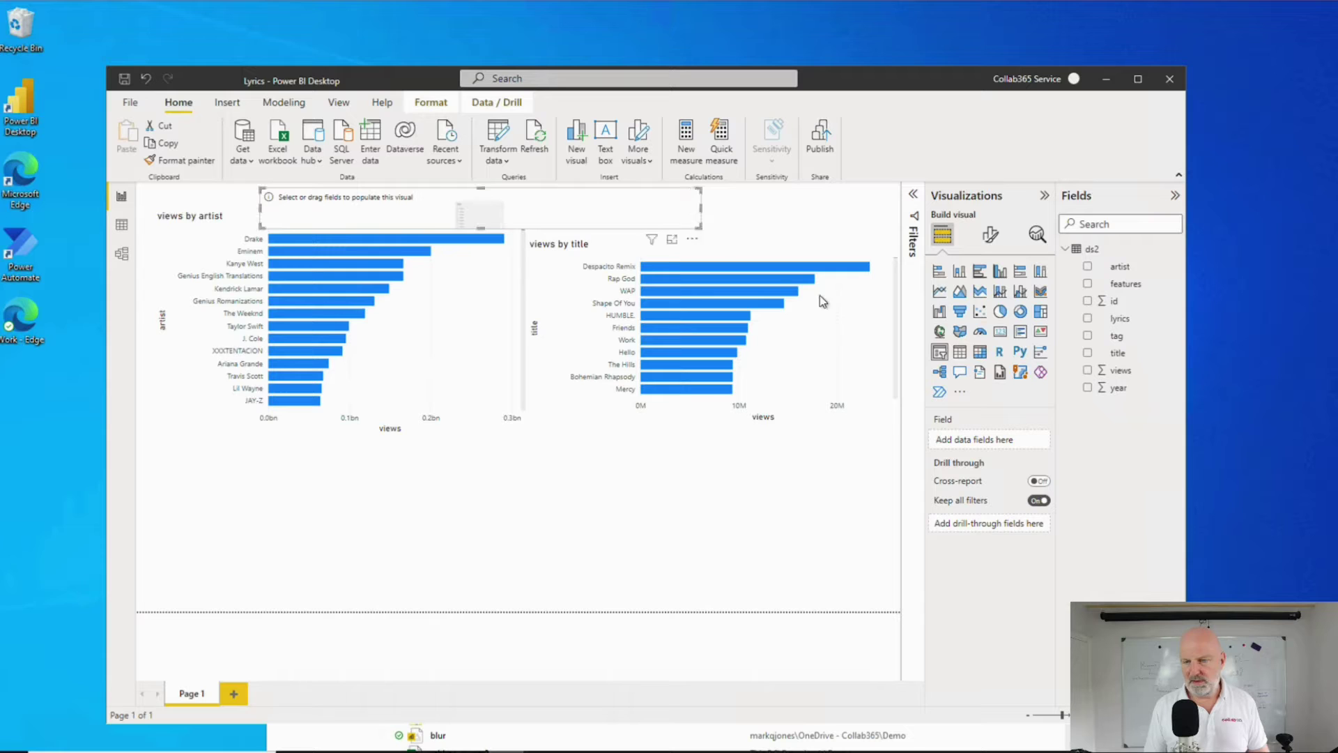
pyautogui.click(1088, 337)
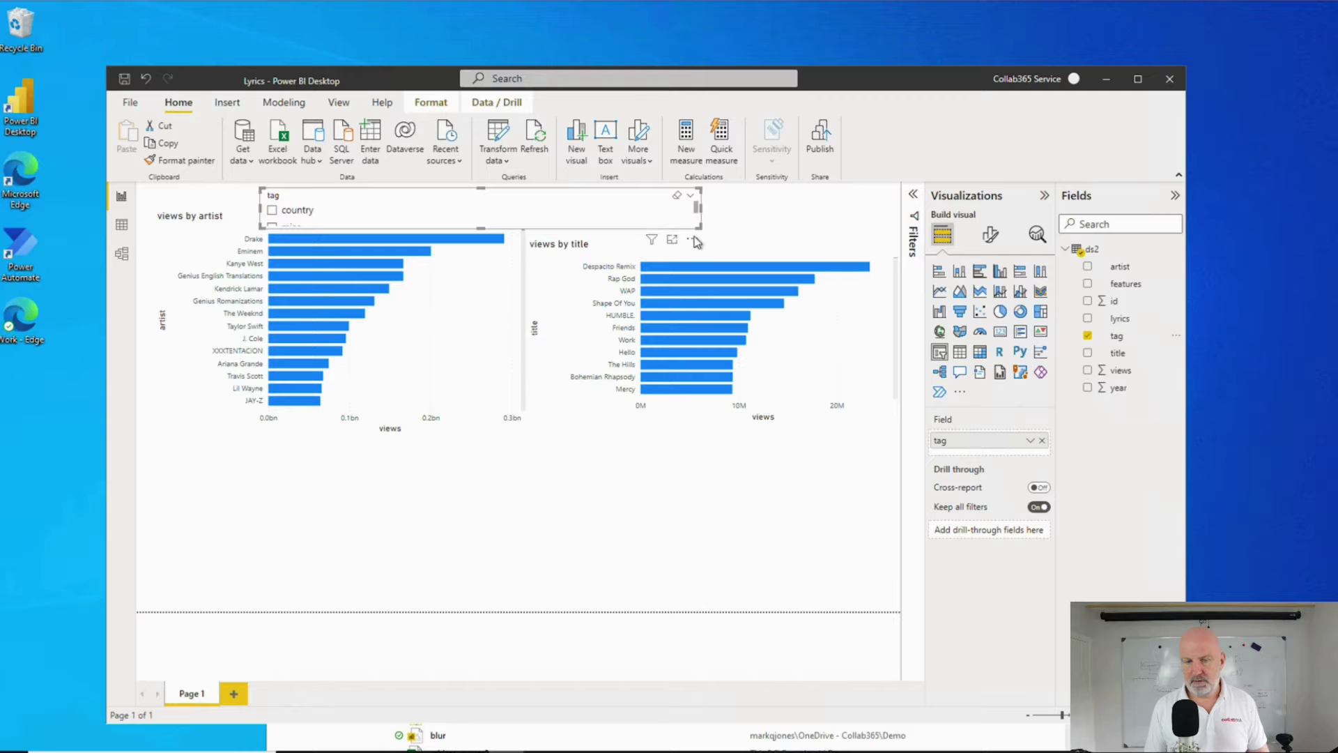
# Set the tag slicer's orientation to Horizontal and widen it slightly.
pyautogui.click(991, 235)
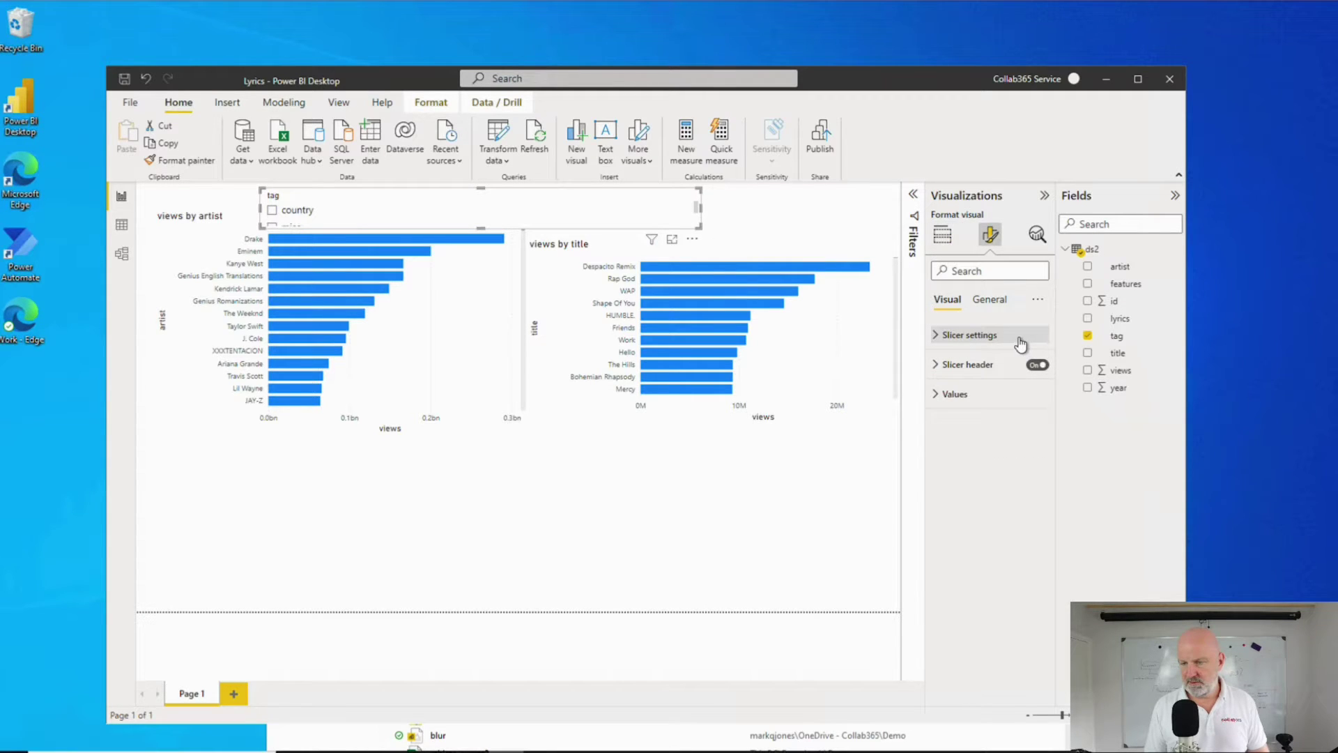
pyautogui.click(1020, 344)
pyautogui.click(1025, 402)
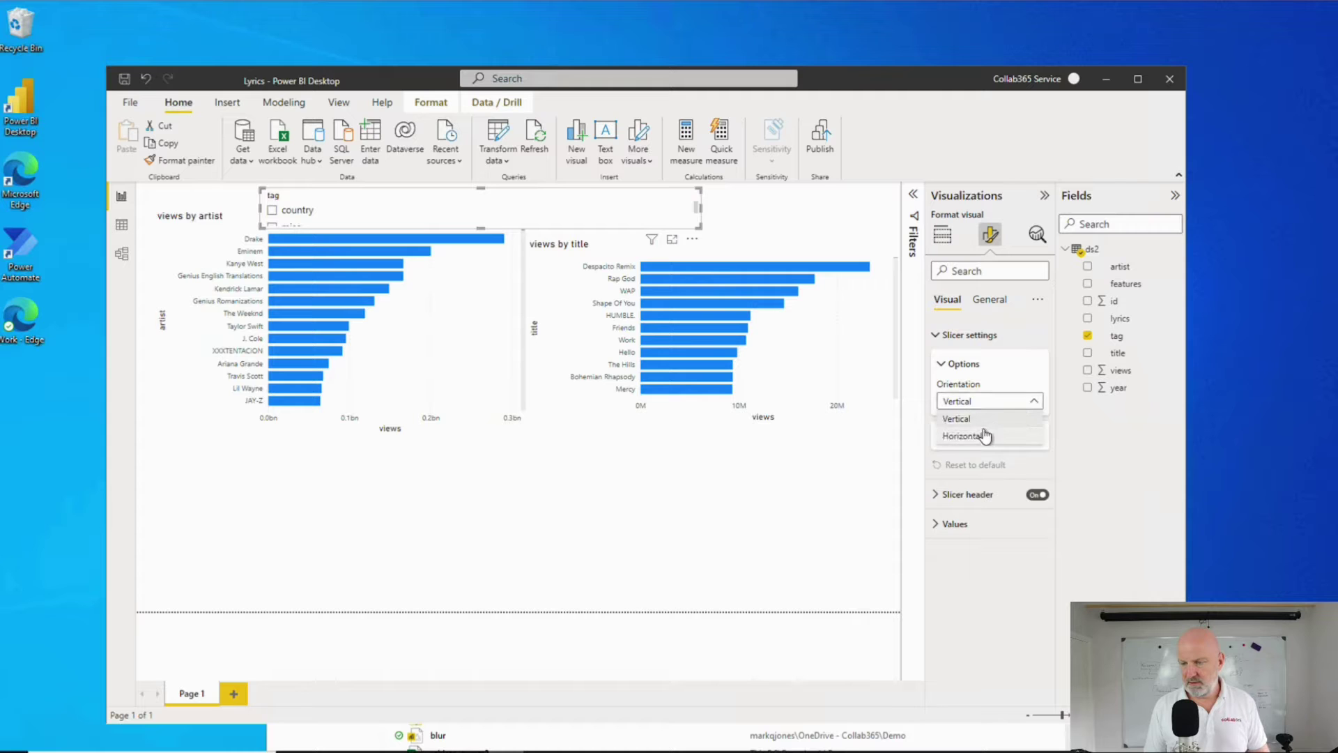
pyautogui.click(963, 436)
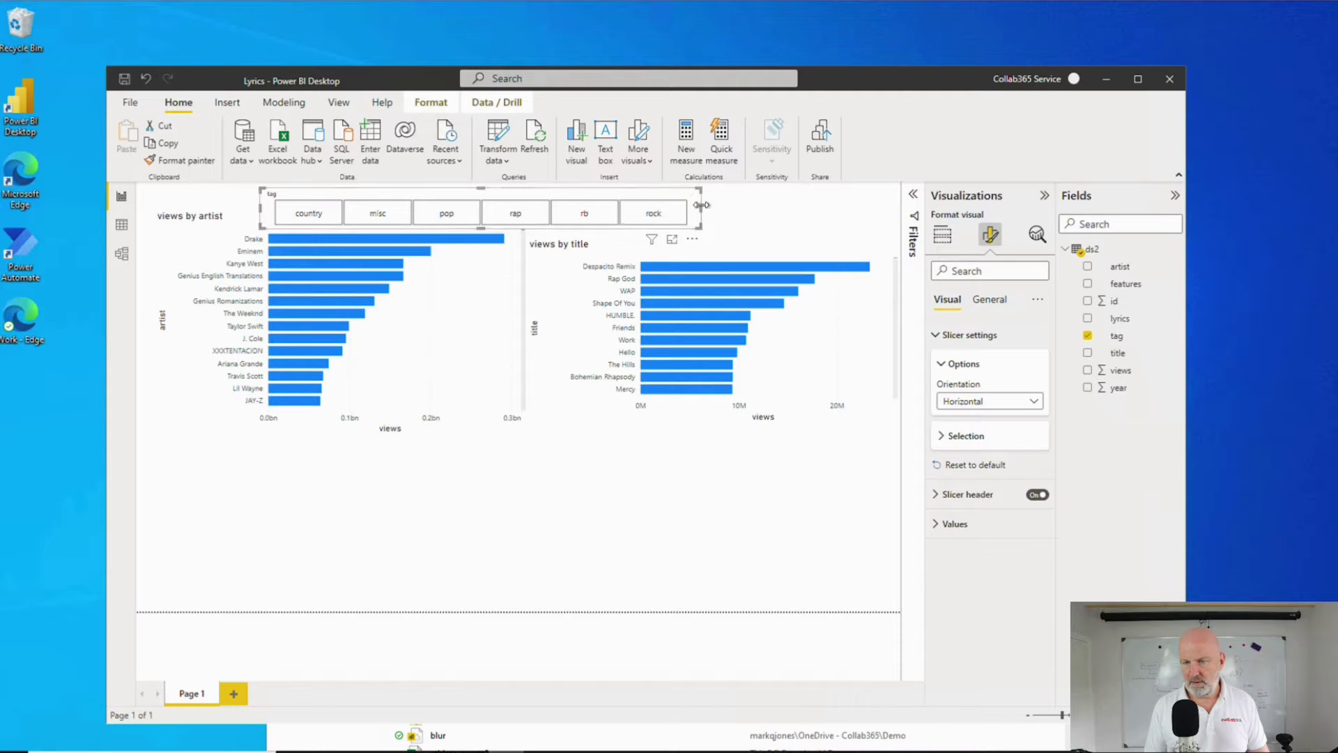
pyautogui.moveTo(702, 205); pyautogui.dragTo(704, 206)
# Move both bar charts down below the tag slicer.
pyautogui.moveTo(415, 295); pyautogui.dragTo(412, 340)
pyautogui.moveTo(587, 304); pyautogui.dragTo(589, 347)
pyautogui.click(594, 249)
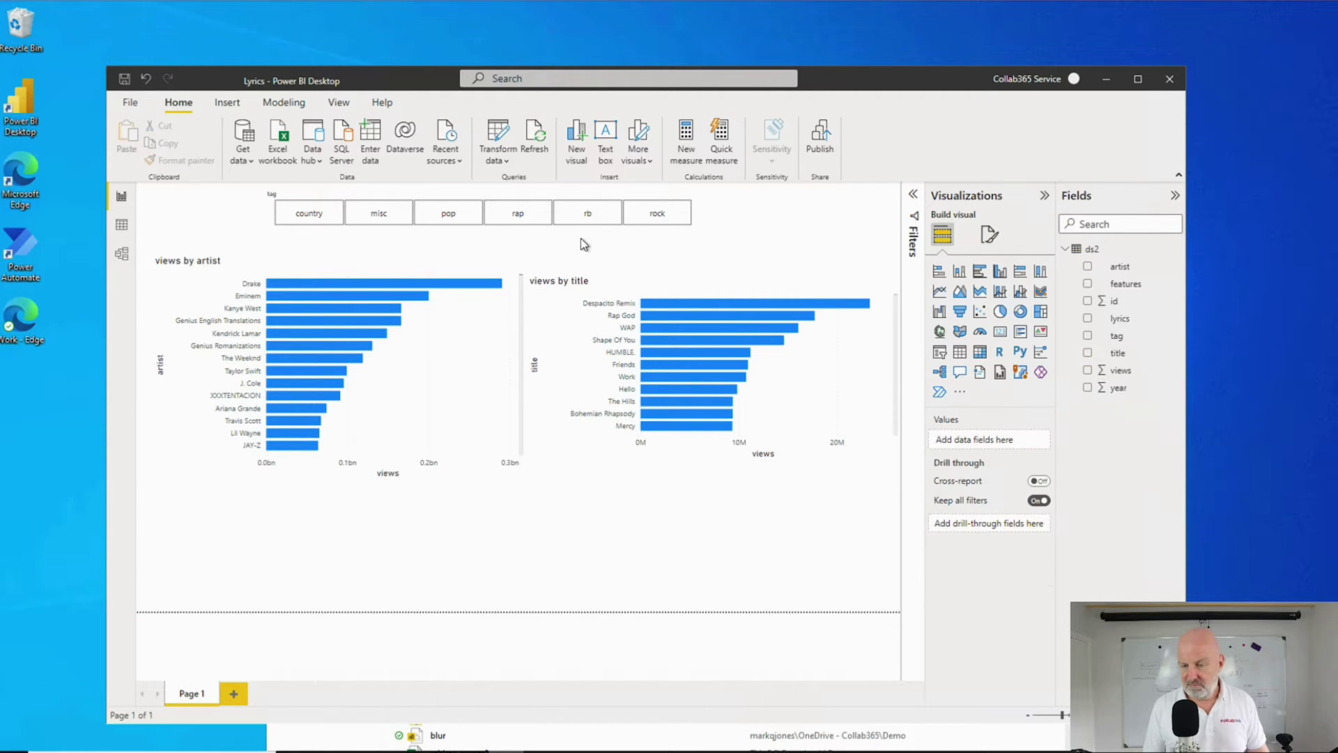
# Try the rap, pop, misc and country tags, then filter both charts to rock.
pyautogui.click(522, 213)
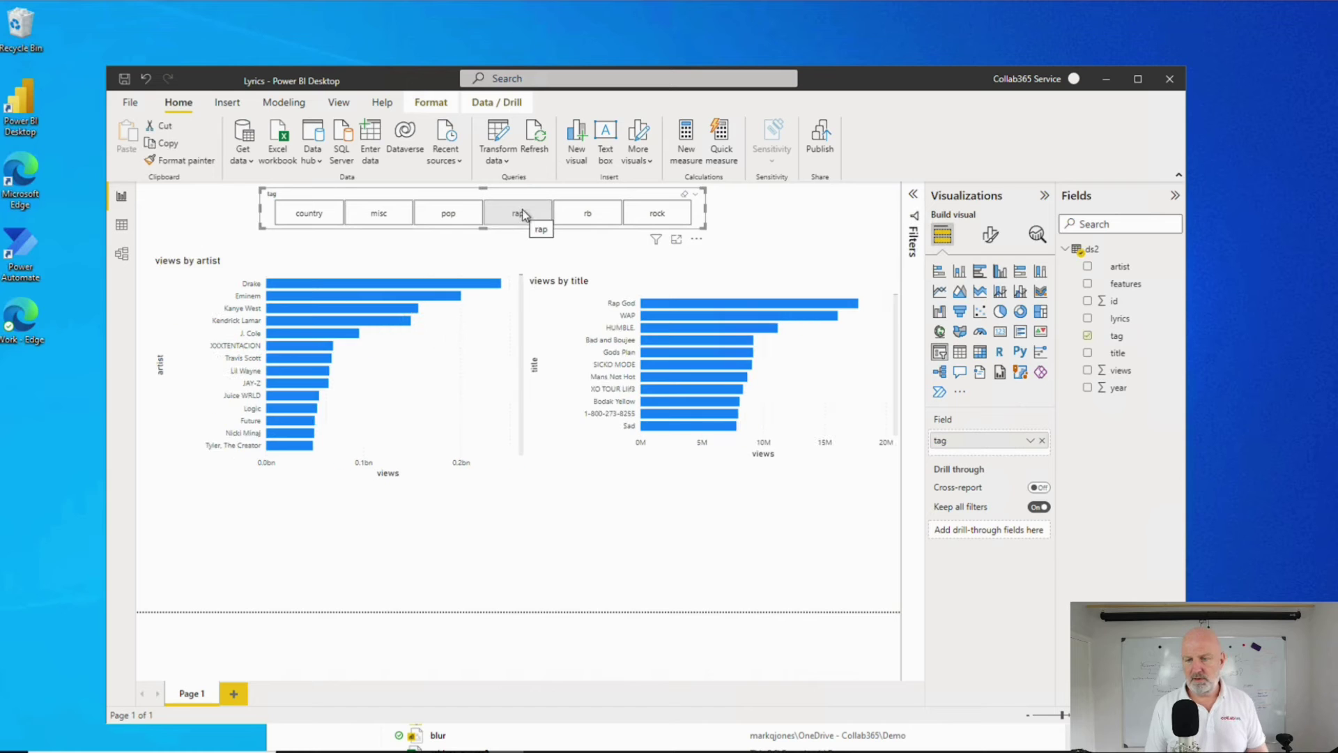
pyautogui.click(446, 213)
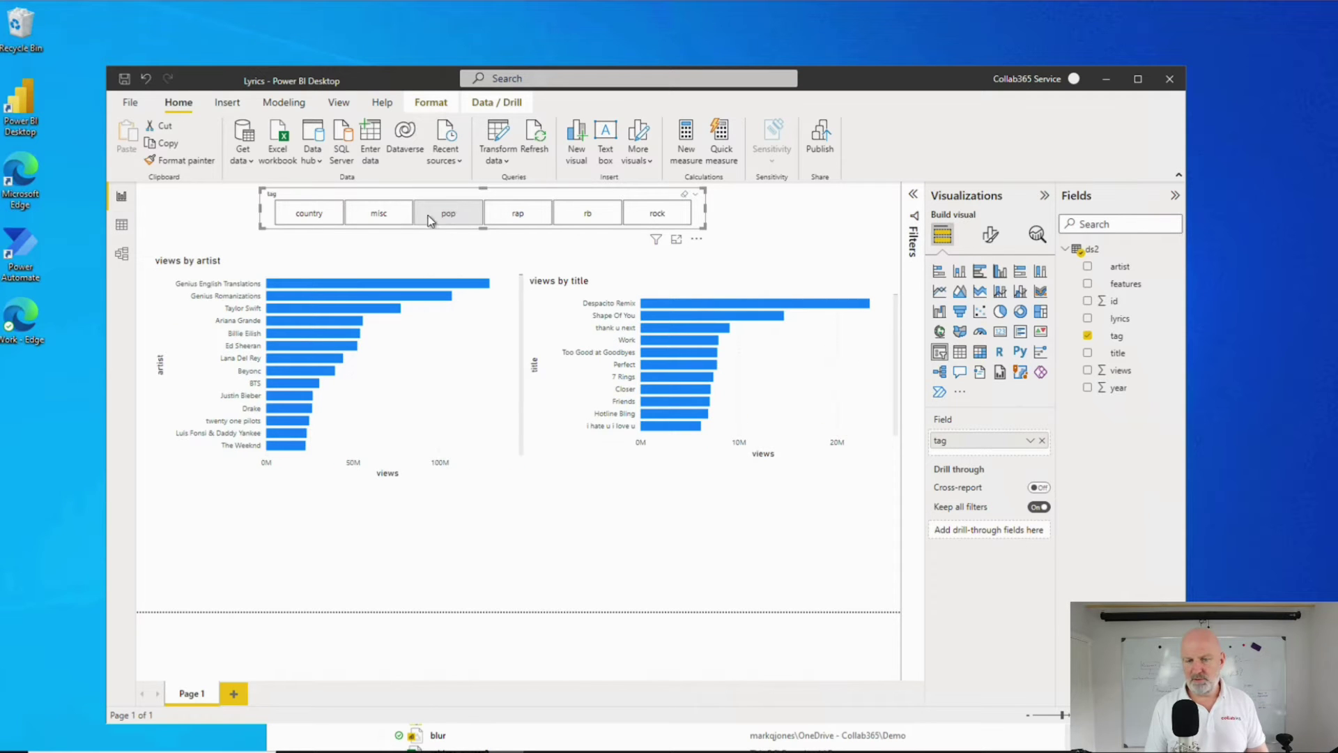
pyautogui.click(375, 214)
pyautogui.click(308, 214)
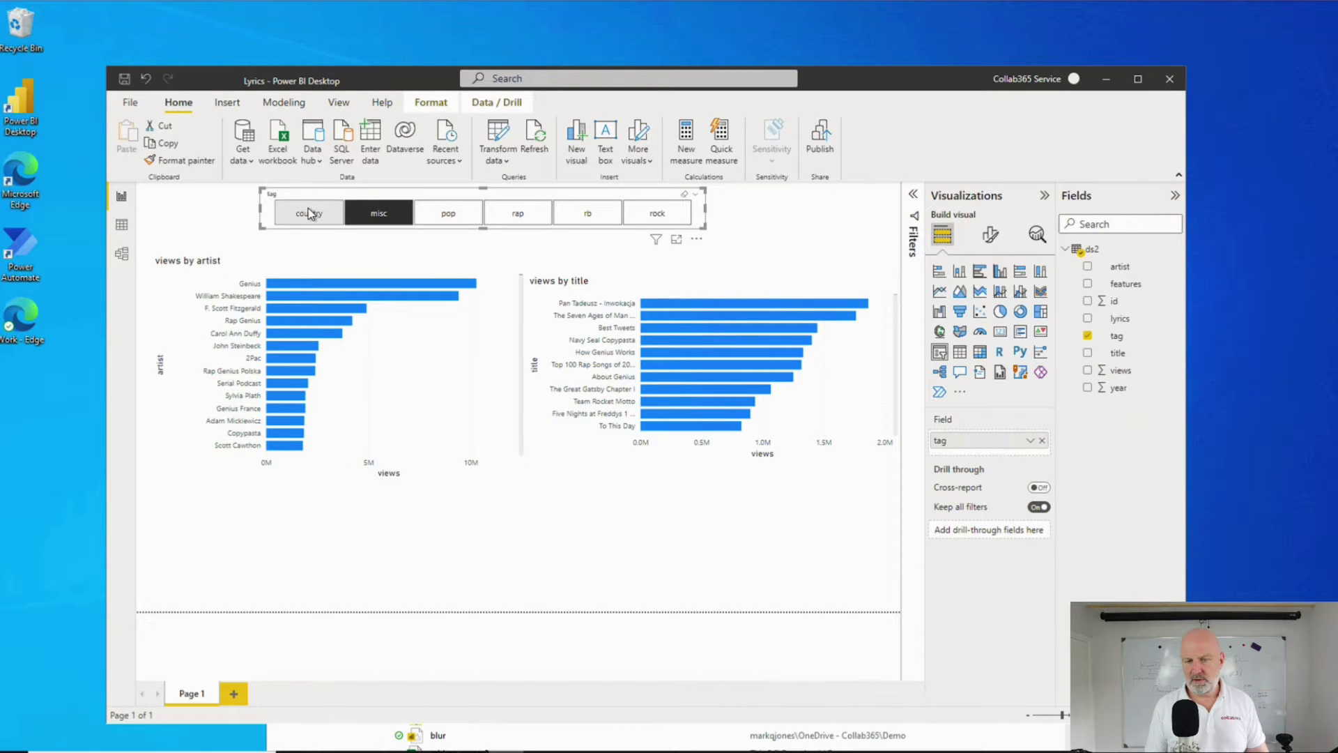
pyautogui.click(641, 221)
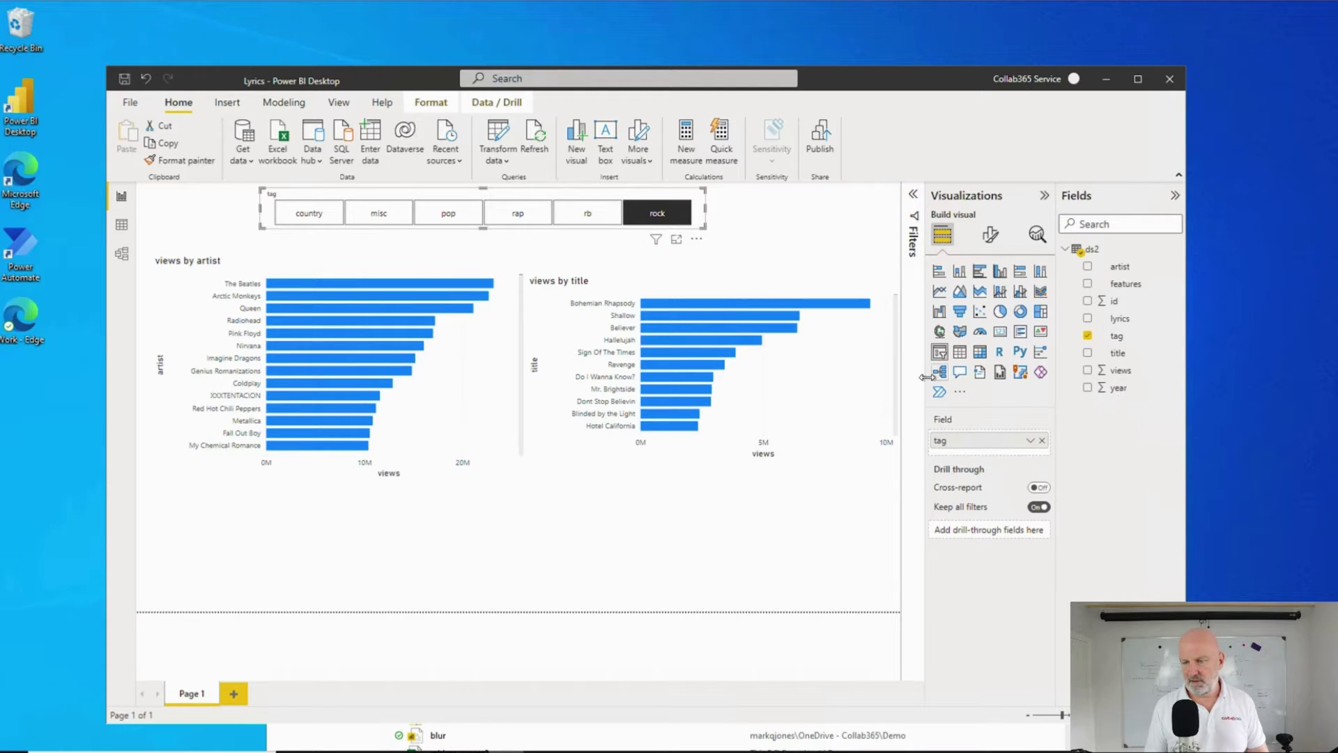
pyautogui.click(813, 230)
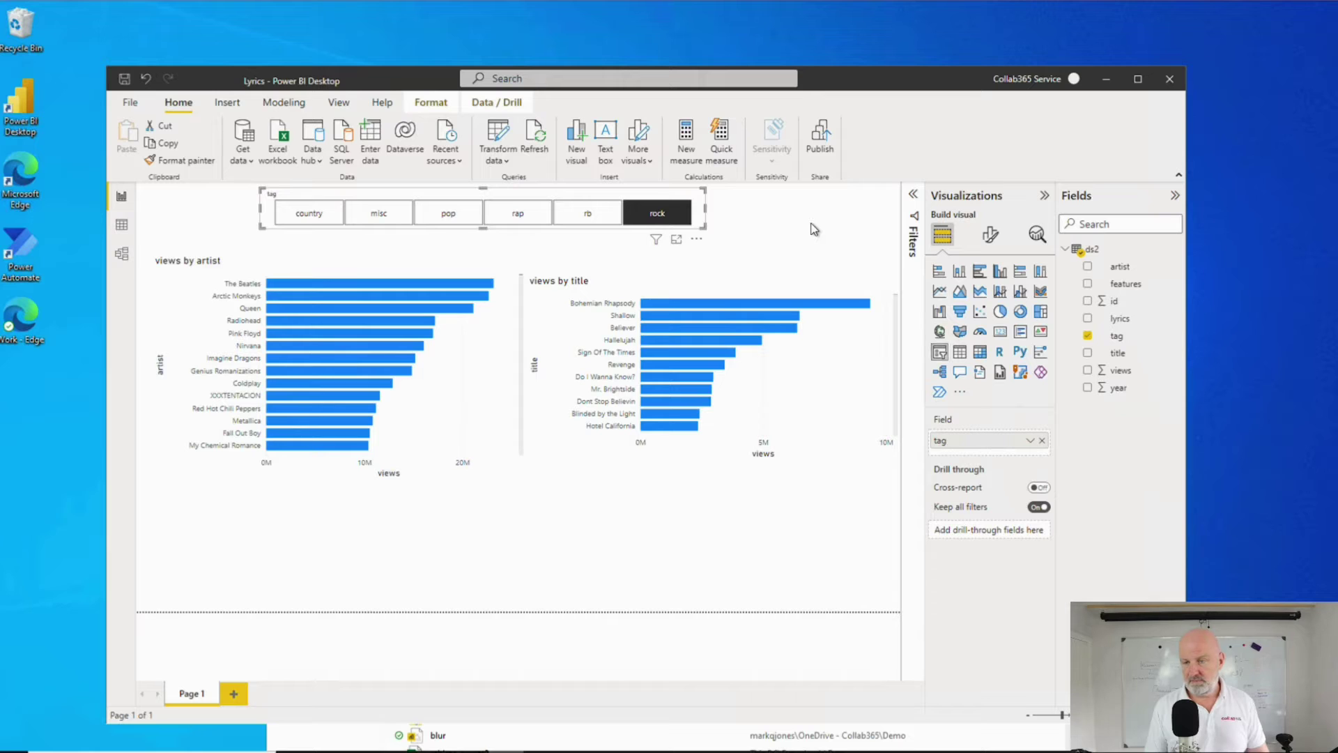
# Add a second slicer at the top right showing the year field as a range slider.
pyautogui.click(938, 353)
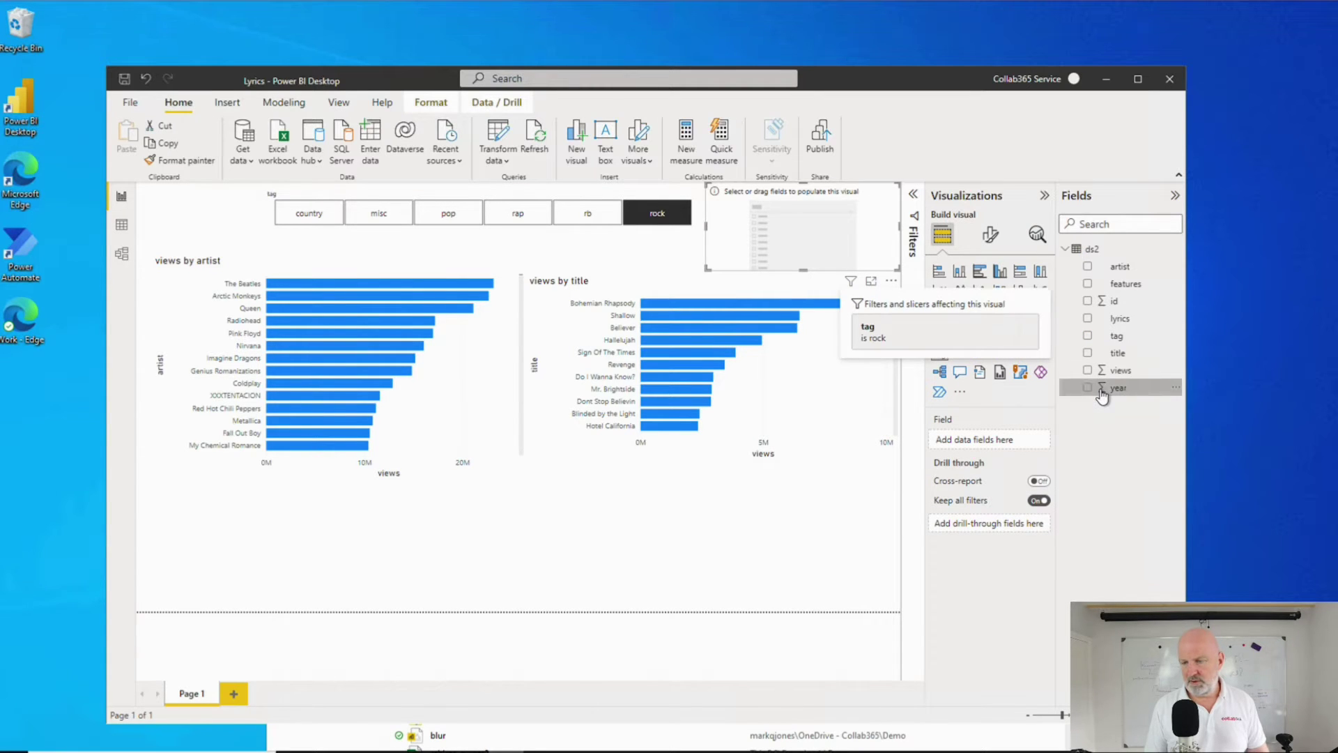
pyautogui.moveTo(1099, 388); pyautogui.dragTo(1000, 352)
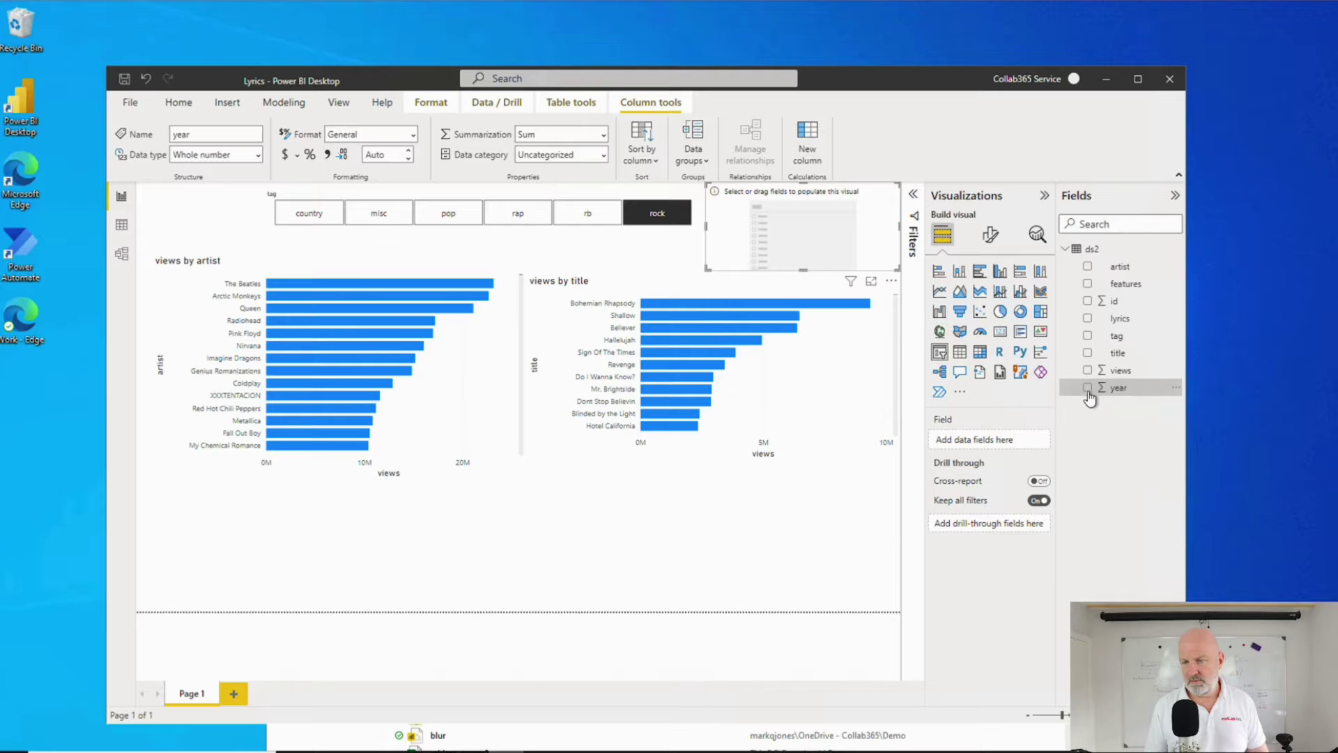
pyautogui.click(1087, 388)
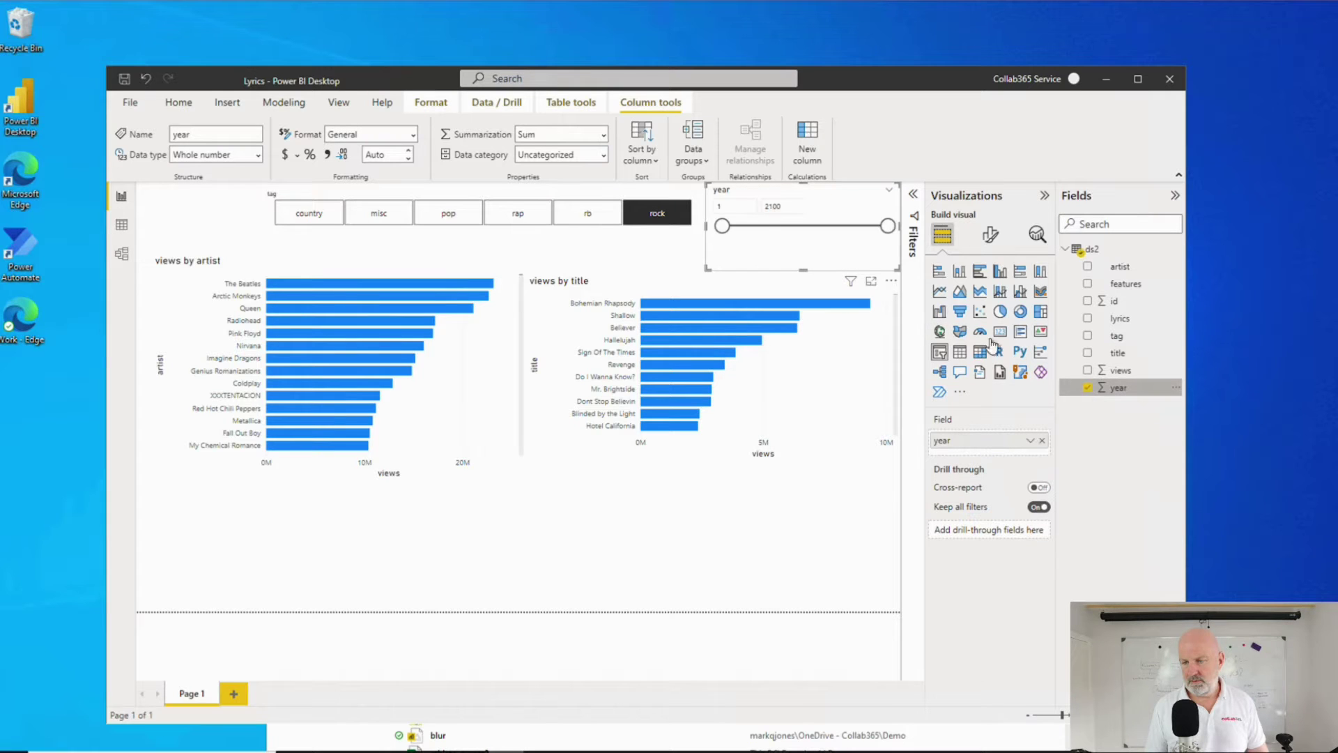
# Set the year slicer's minimum to 1960, giving a 1960–2100 range.
pyautogui.click(734, 206)
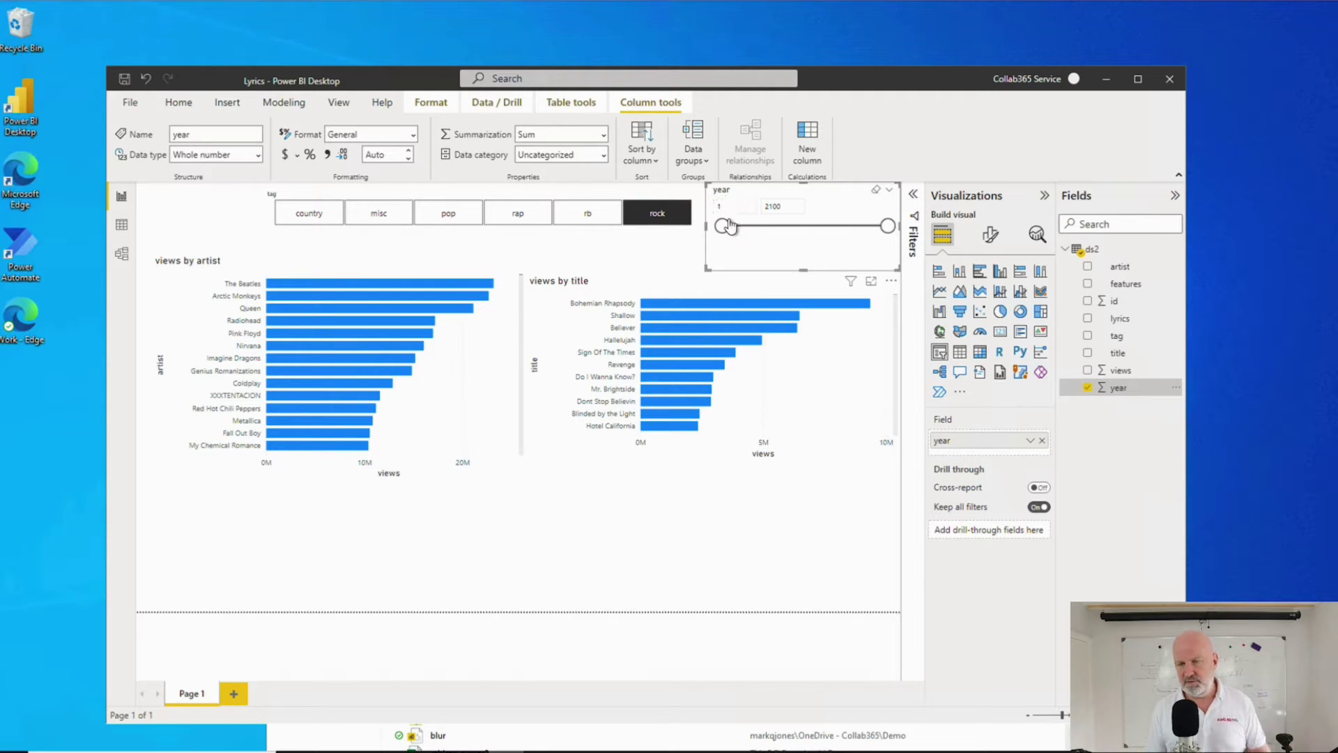
pyautogui.moveTo(730, 230); pyautogui.dragTo(862, 233)
pyautogui.click(737, 206)
pyautogui.write('1')
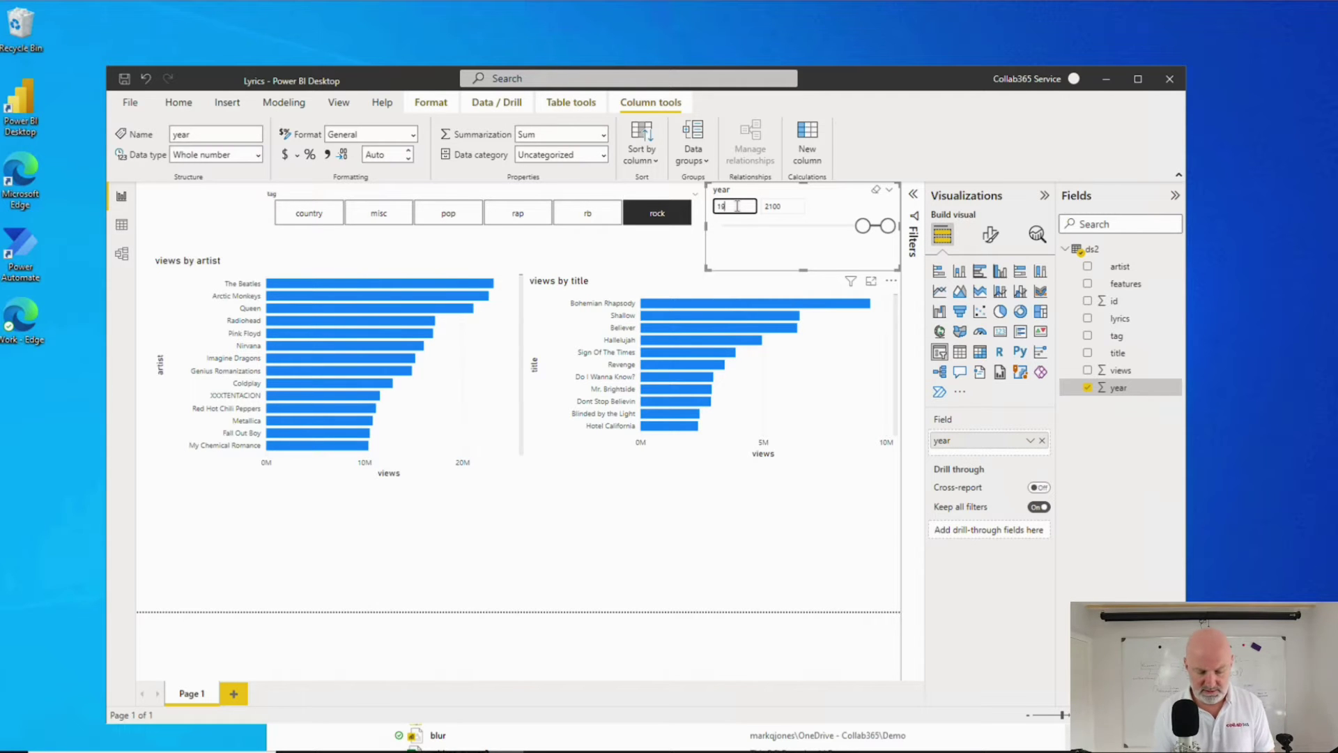
pyautogui.write('960')
pyautogui.press('Return')
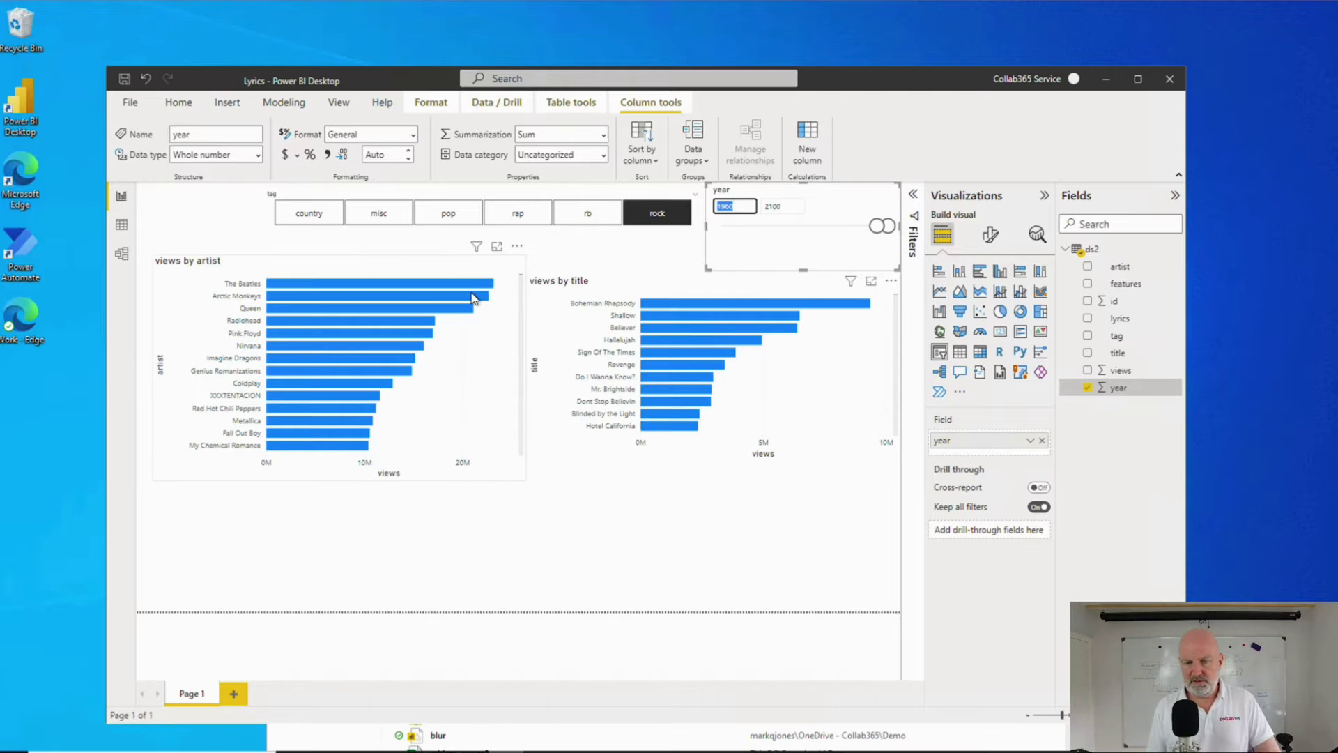
pyautogui.moveTo(478, 290)
pyautogui.click(608, 506)
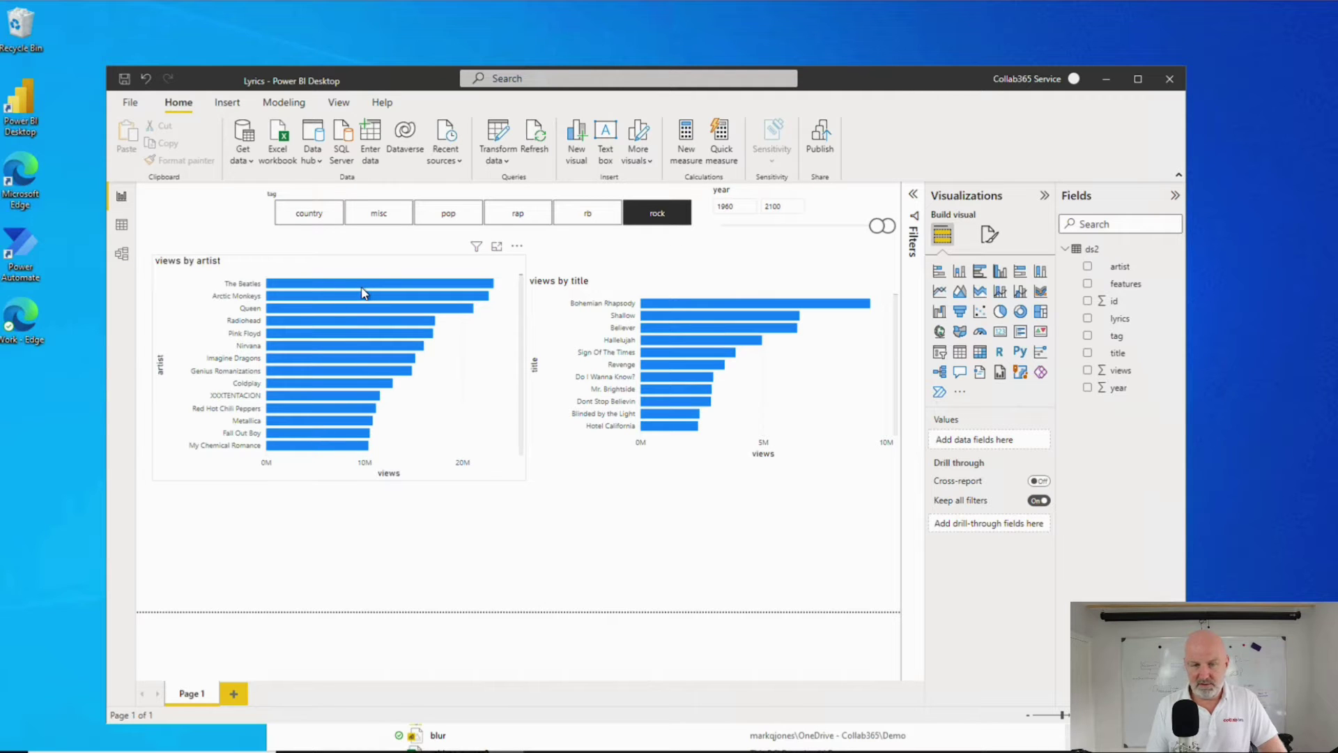
pyautogui.moveTo(363, 293)
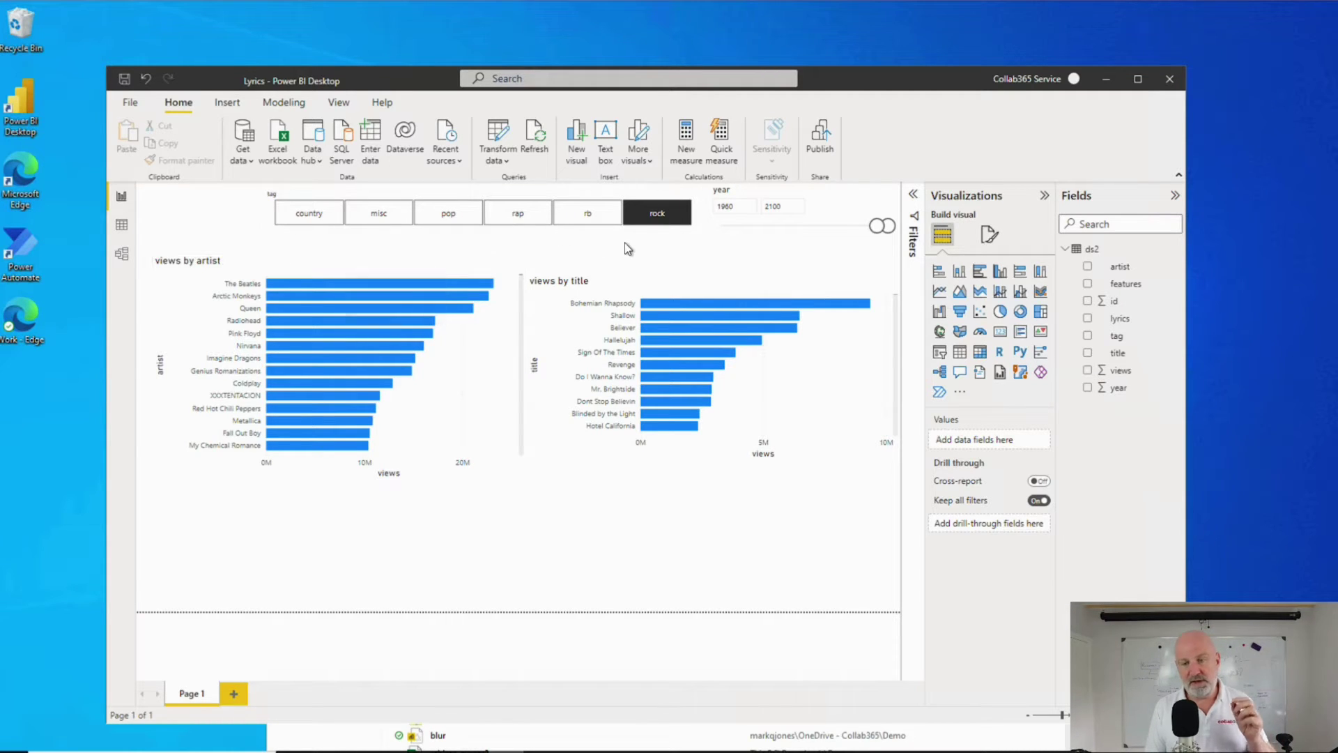
# Clear the rock tag filter and set the year slicer range to 1960–1970.
pyautogui.click(660, 219)
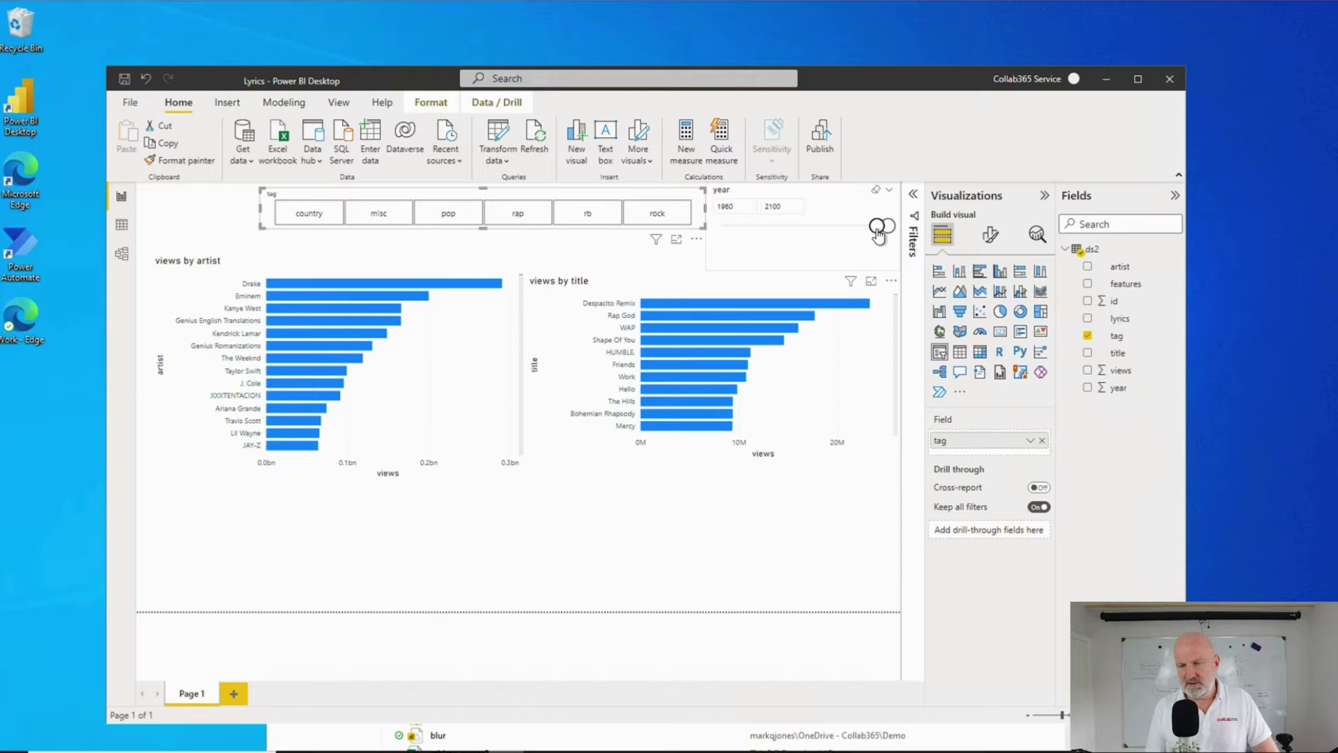
pyautogui.moveTo(877, 230); pyautogui.dragTo(868, 227)
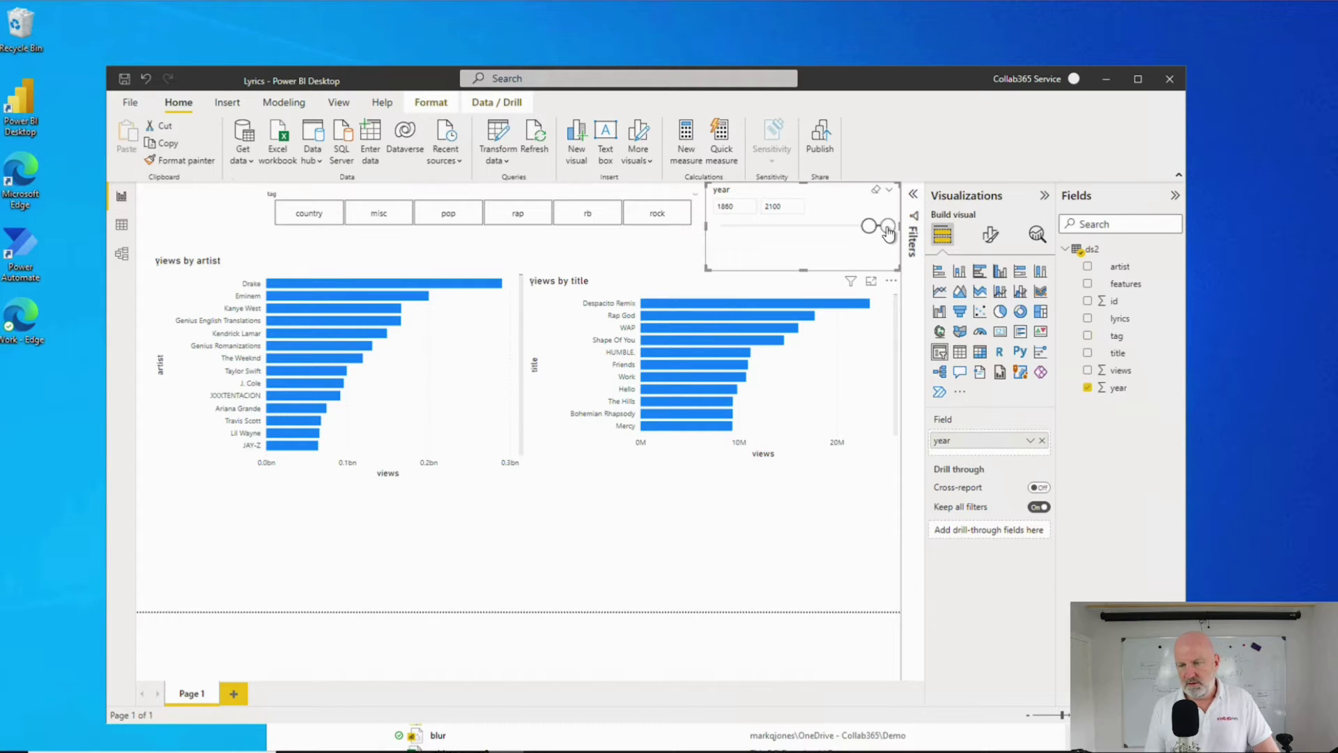
pyautogui.click(788, 206)
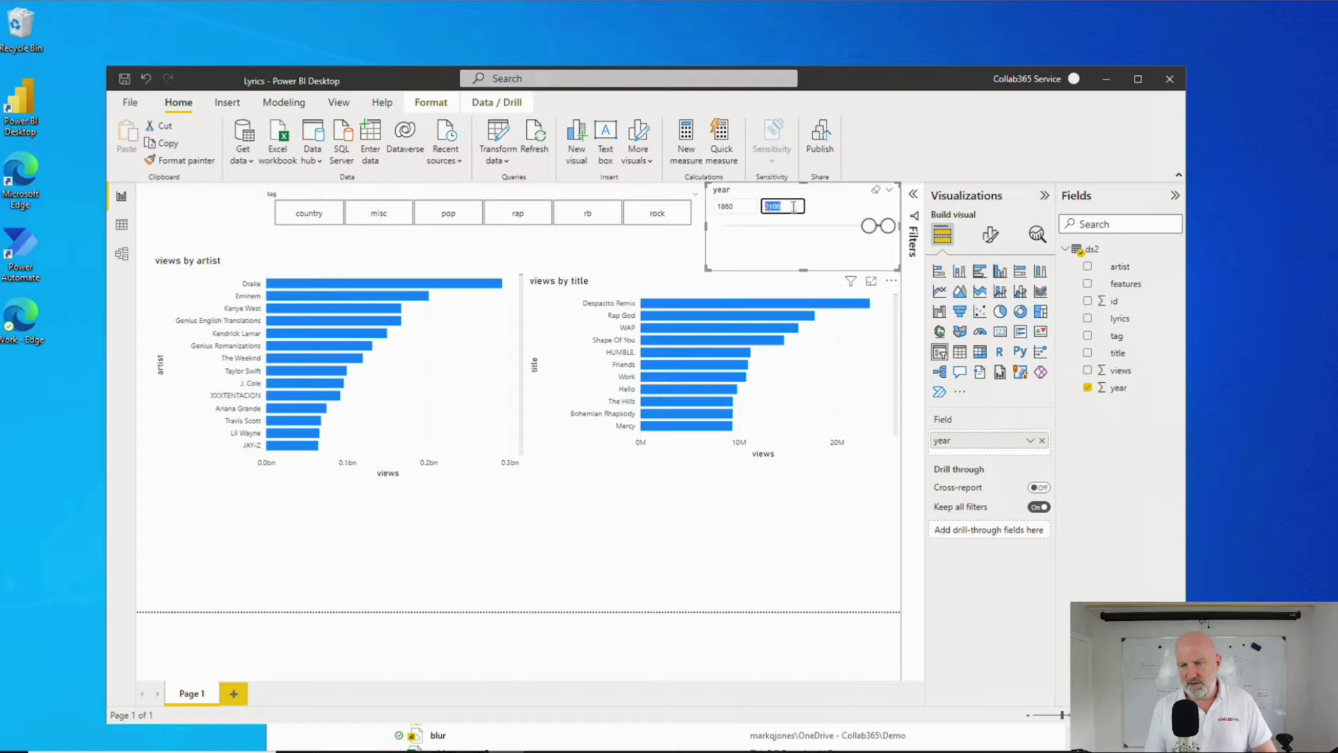
pyautogui.write('1')
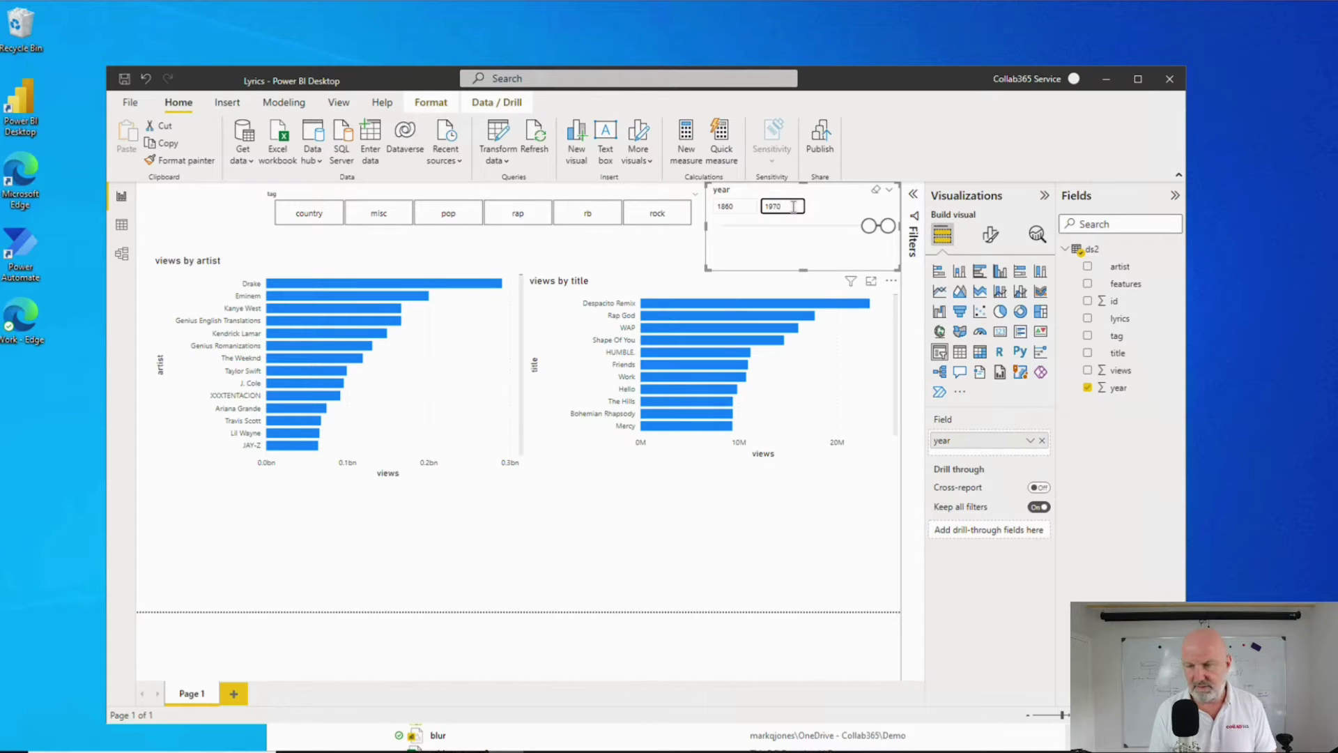
pyautogui.hotkey('shift', 'Tab')
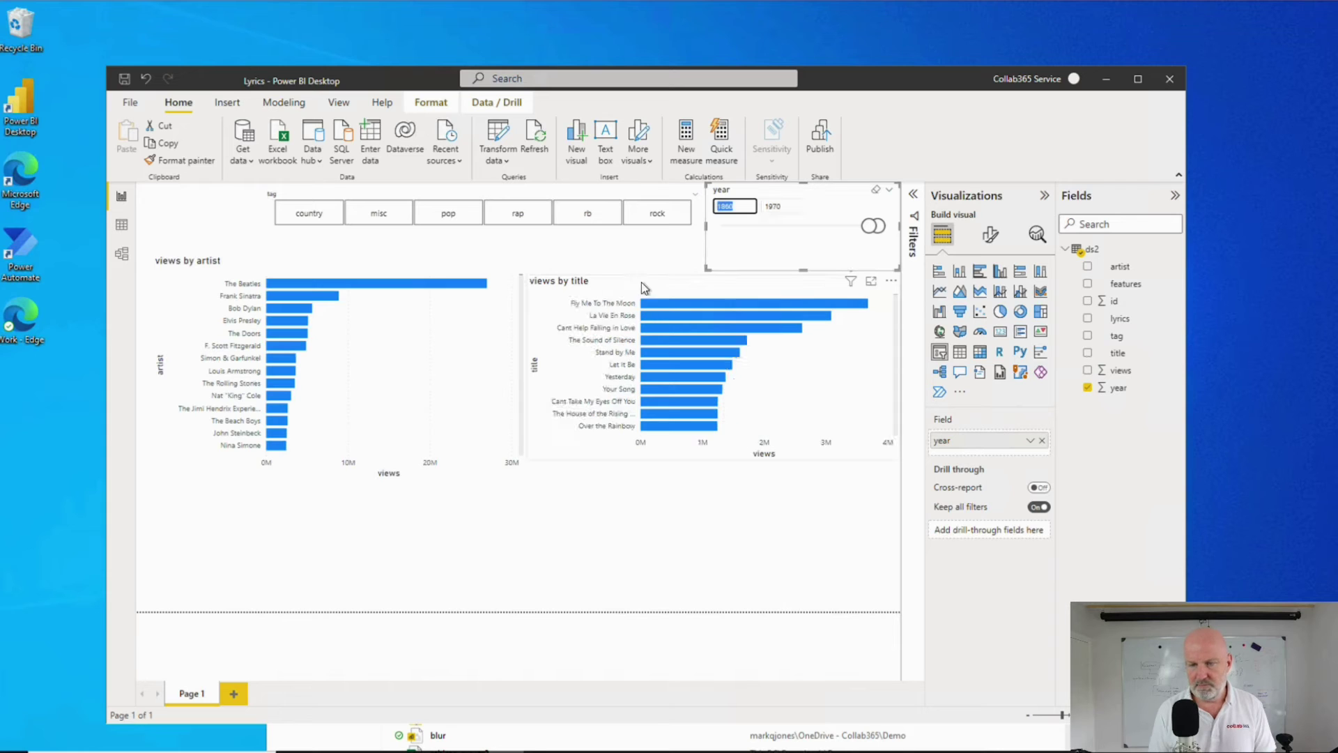
pyautogui.write('1960')
pyautogui.press('Return')
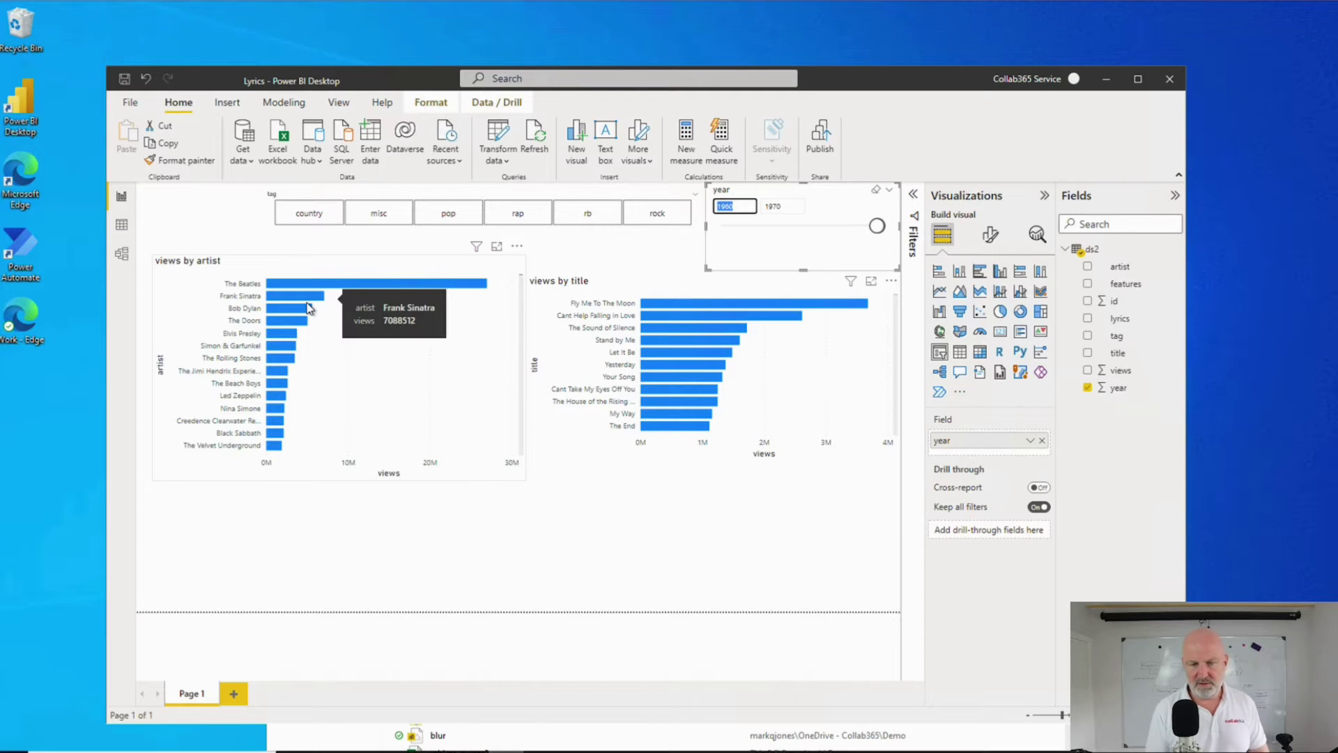
pyautogui.moveTo(307, 310)
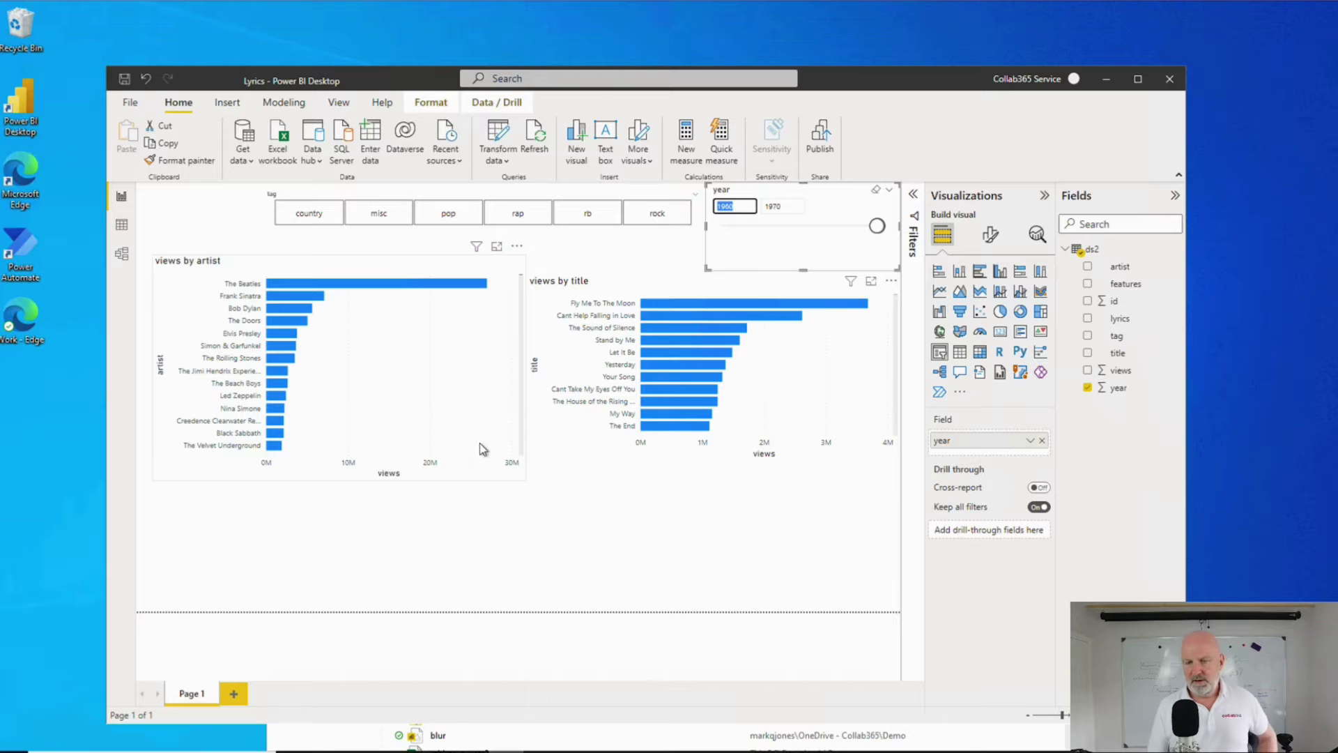
pyautogui.click(690, 552)
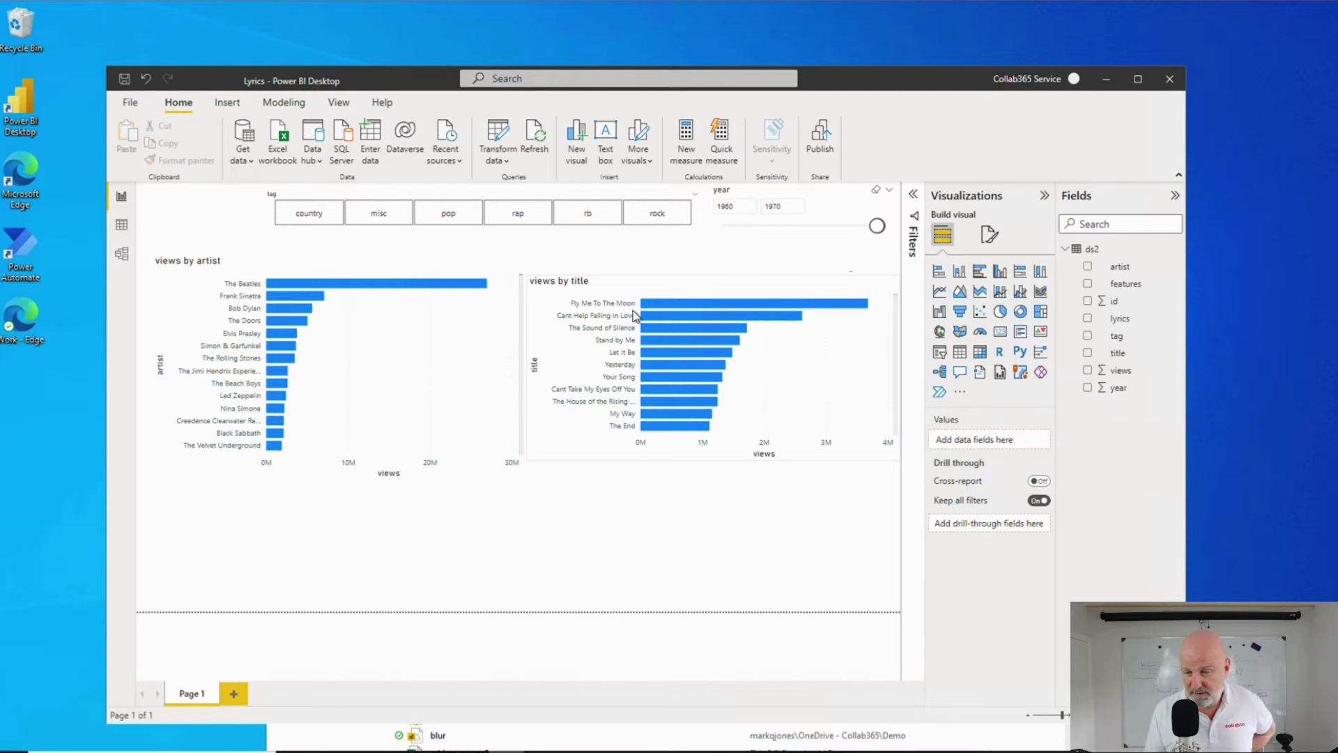
pyautogui.rightClick(660, 315)
pyautogui.press('Escape')
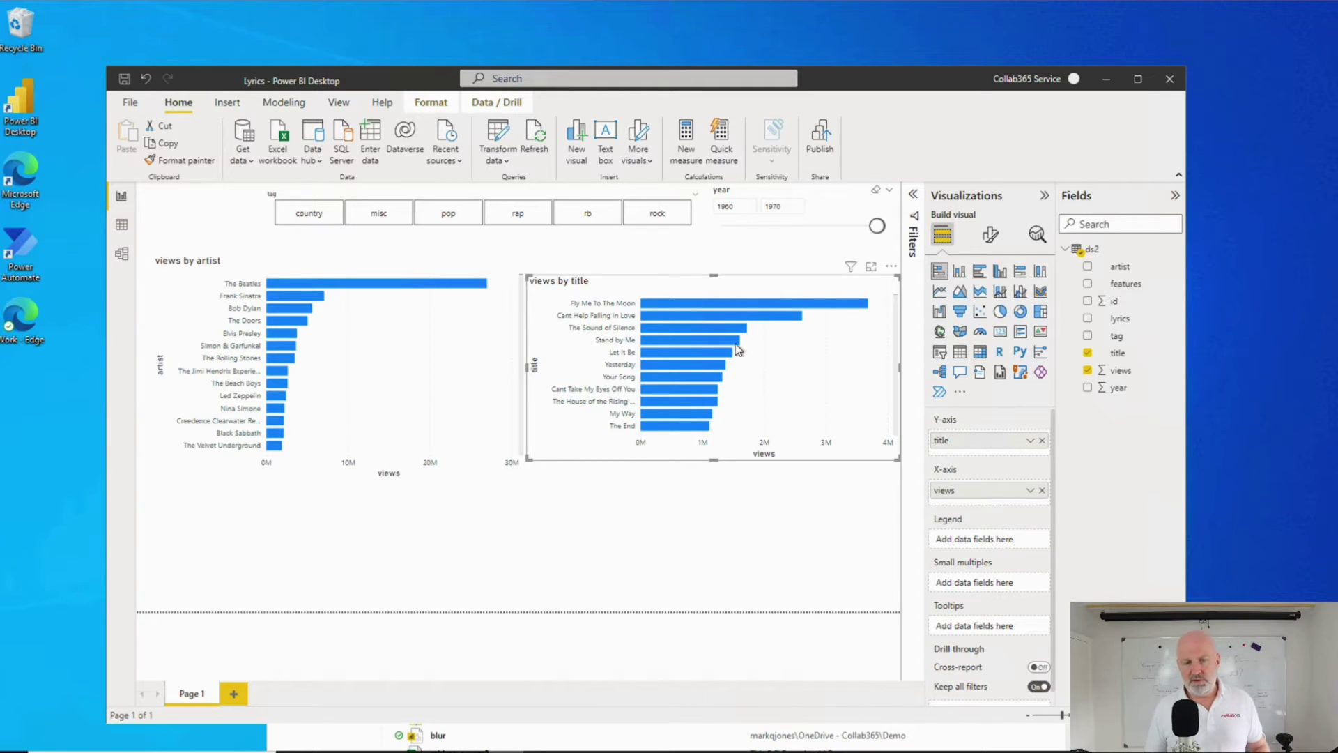
# Save the Lyrics report.
pyautogui.click(125, 80)
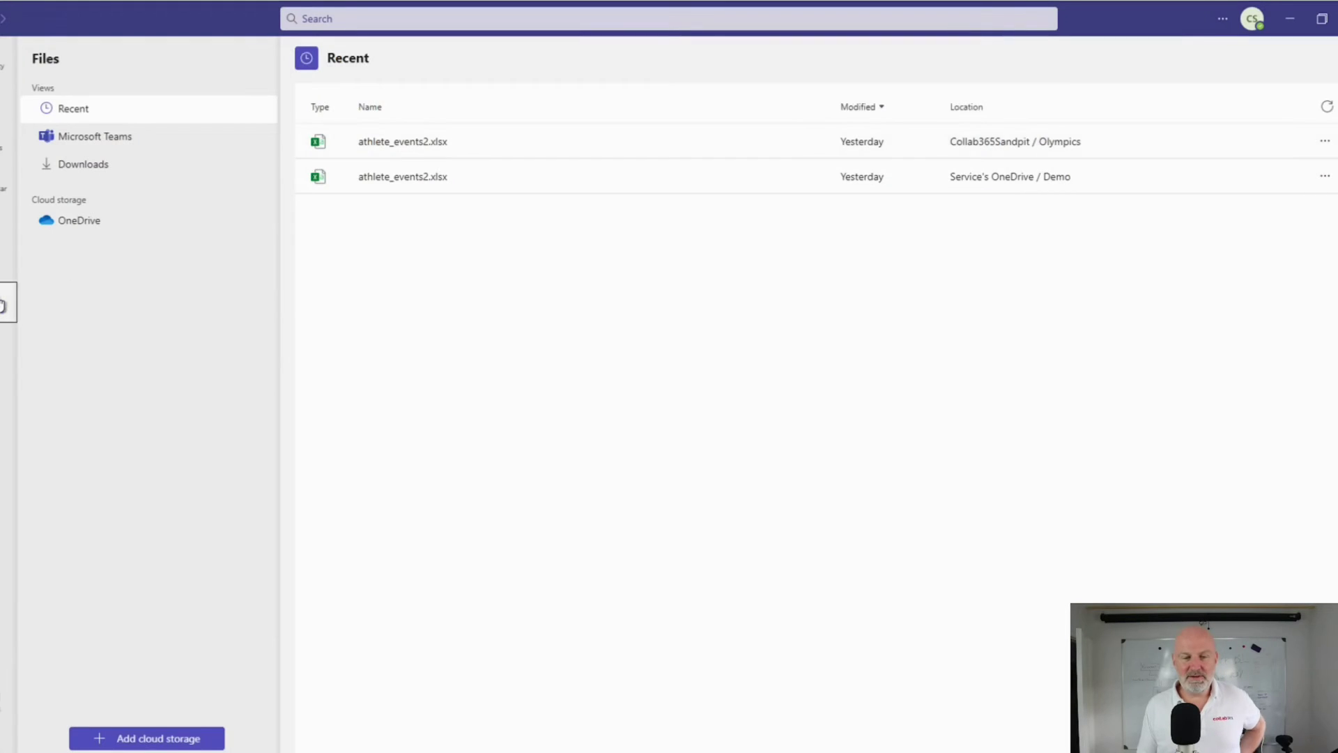
# Open the Lyrics report from the Power BI Demo workspace in the Teams Power BI app.
pyautogui.click(3, 306)
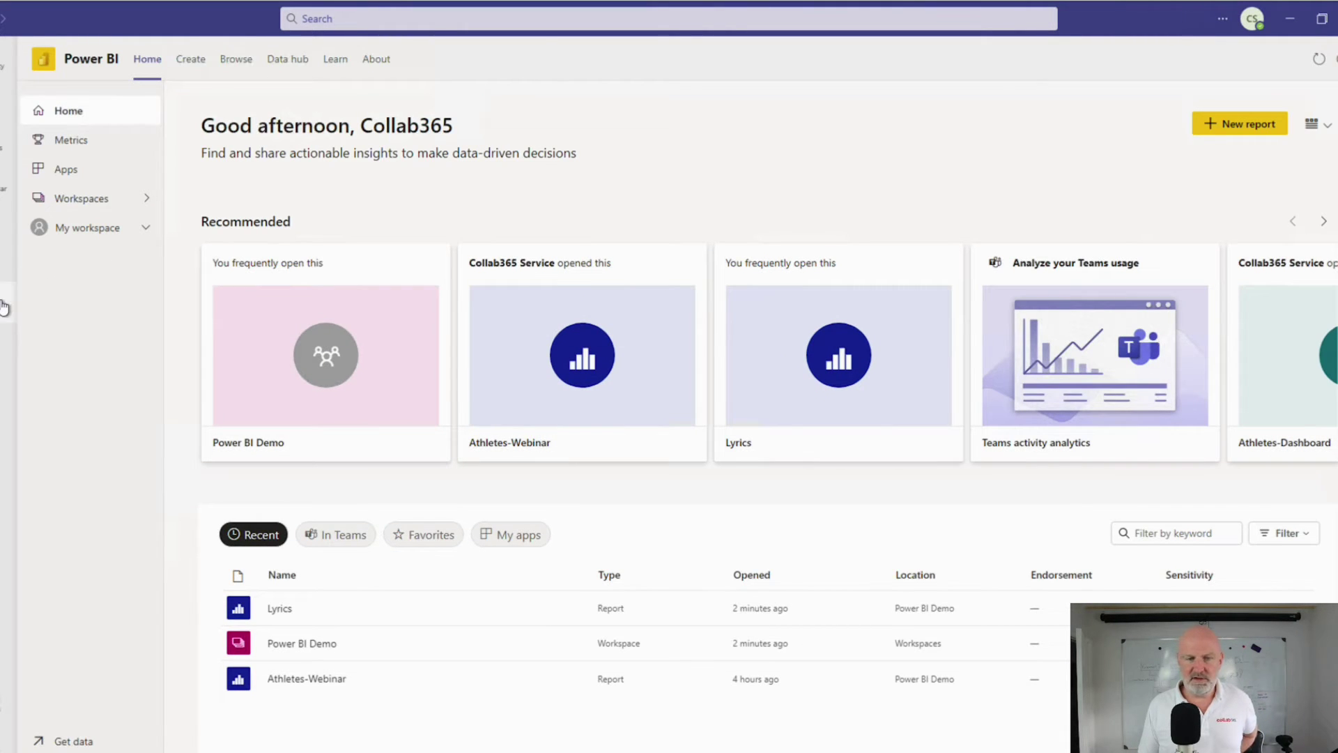
pyautogui.click(139, 202)
pyautogui.click(223, 195)
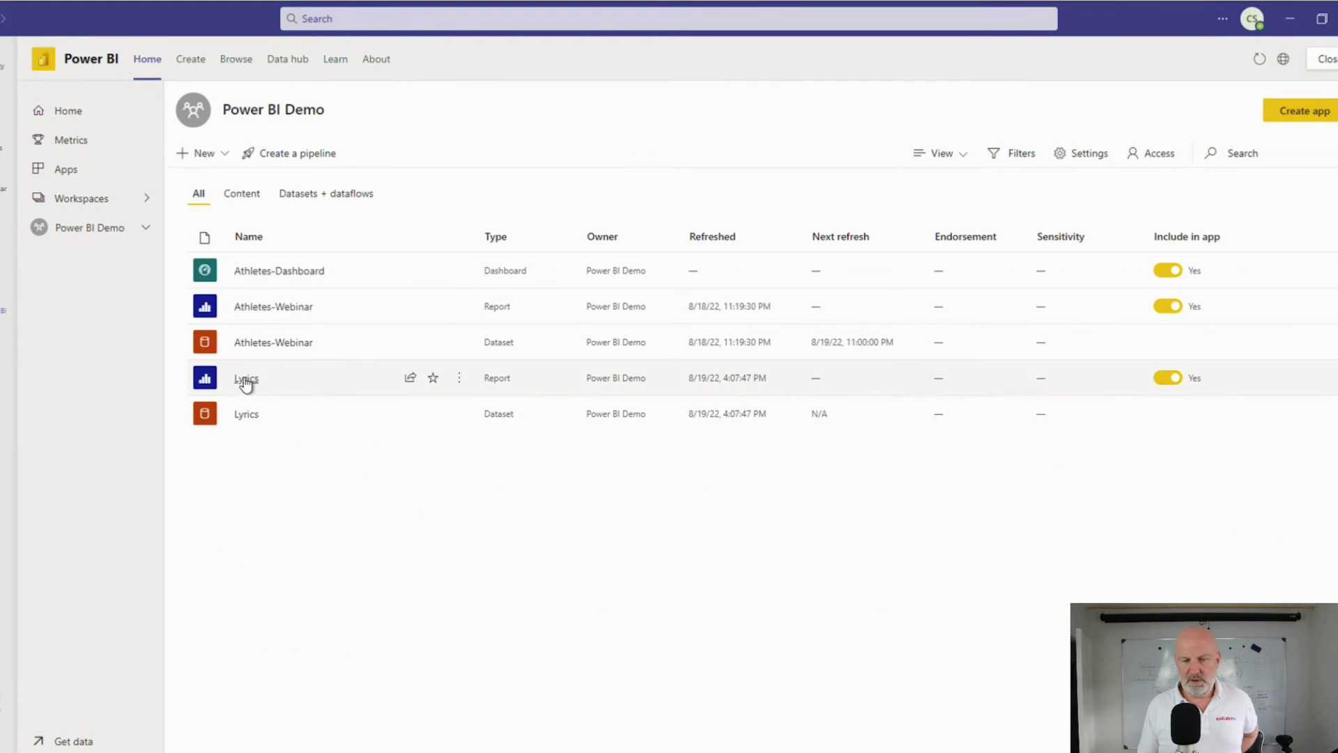
pyautogui.click(246, 379)
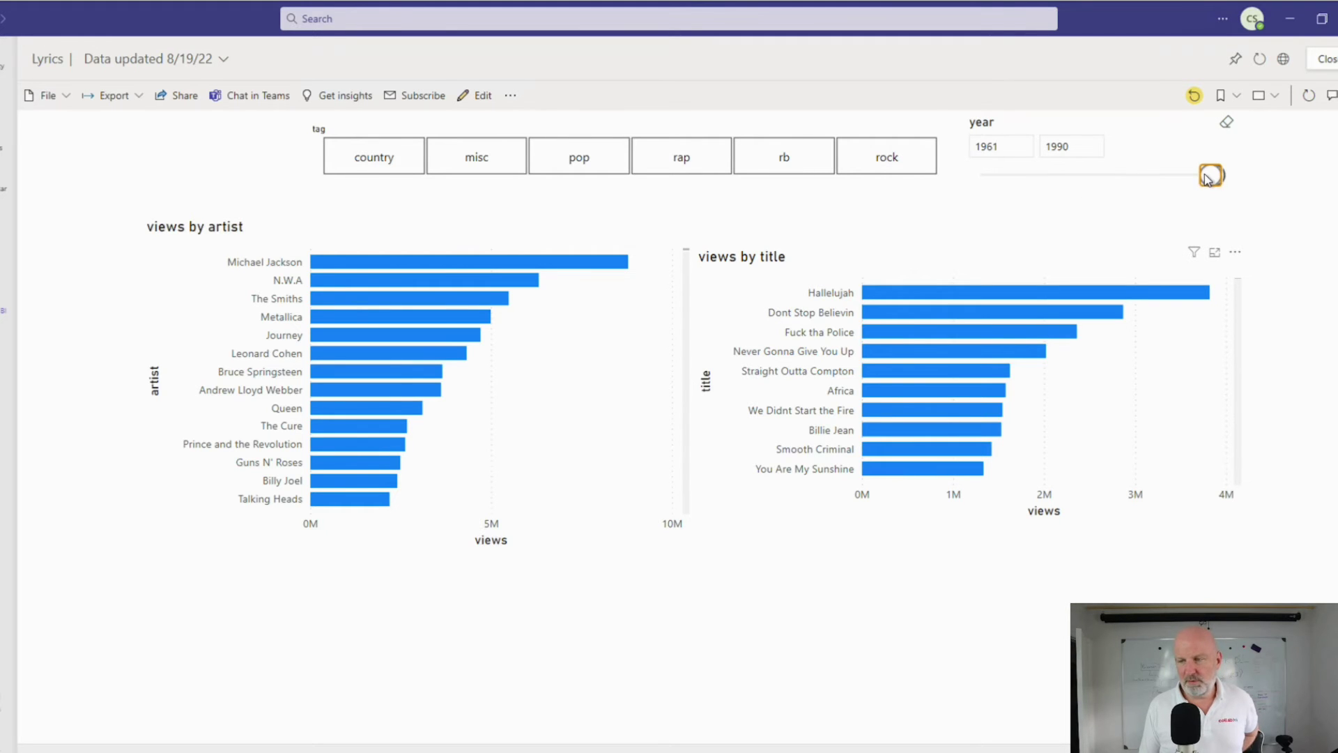
# Set the year slicer range to 1970–1980.
pyautogui.moveTo(1211, 178); pyautogui.dragTo(983, 178)
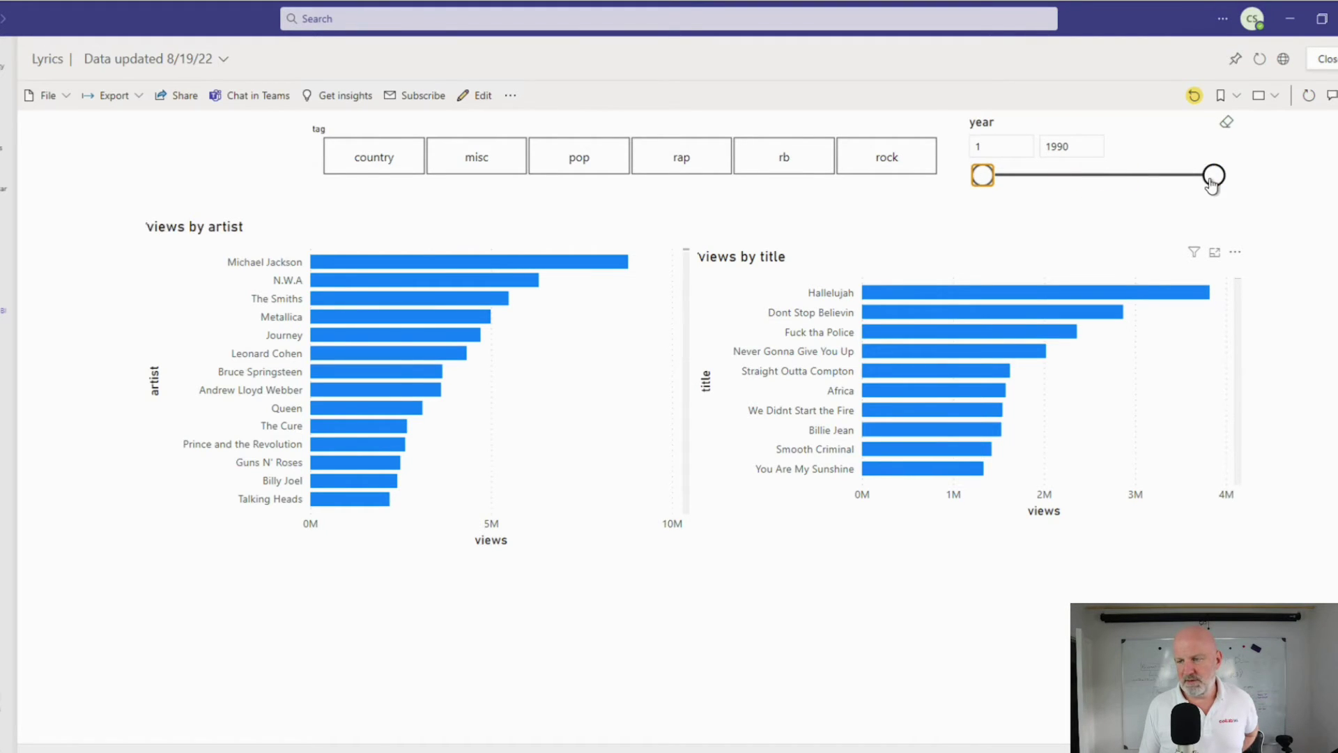
pyautogui.moveTo(1213, 177); pyautogui.dragTo(1228, 179)
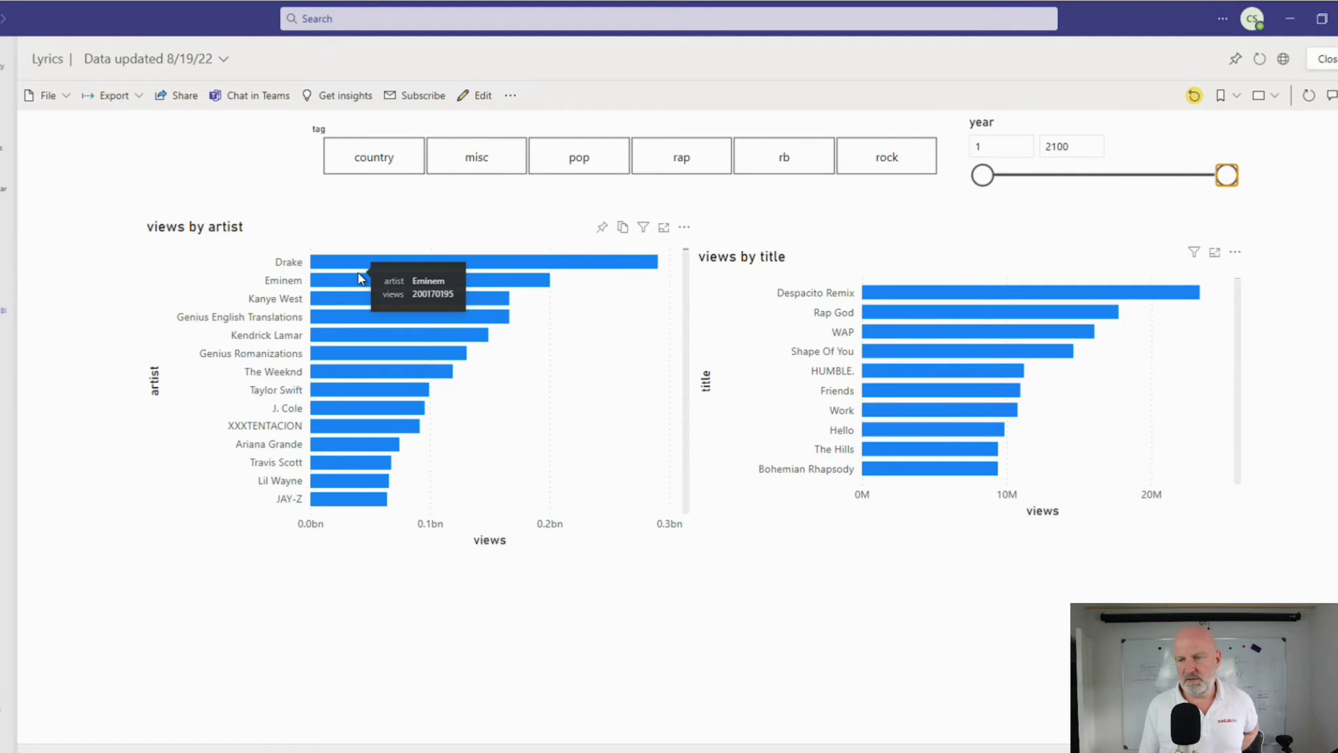
pyautogui.click(1011, 144)
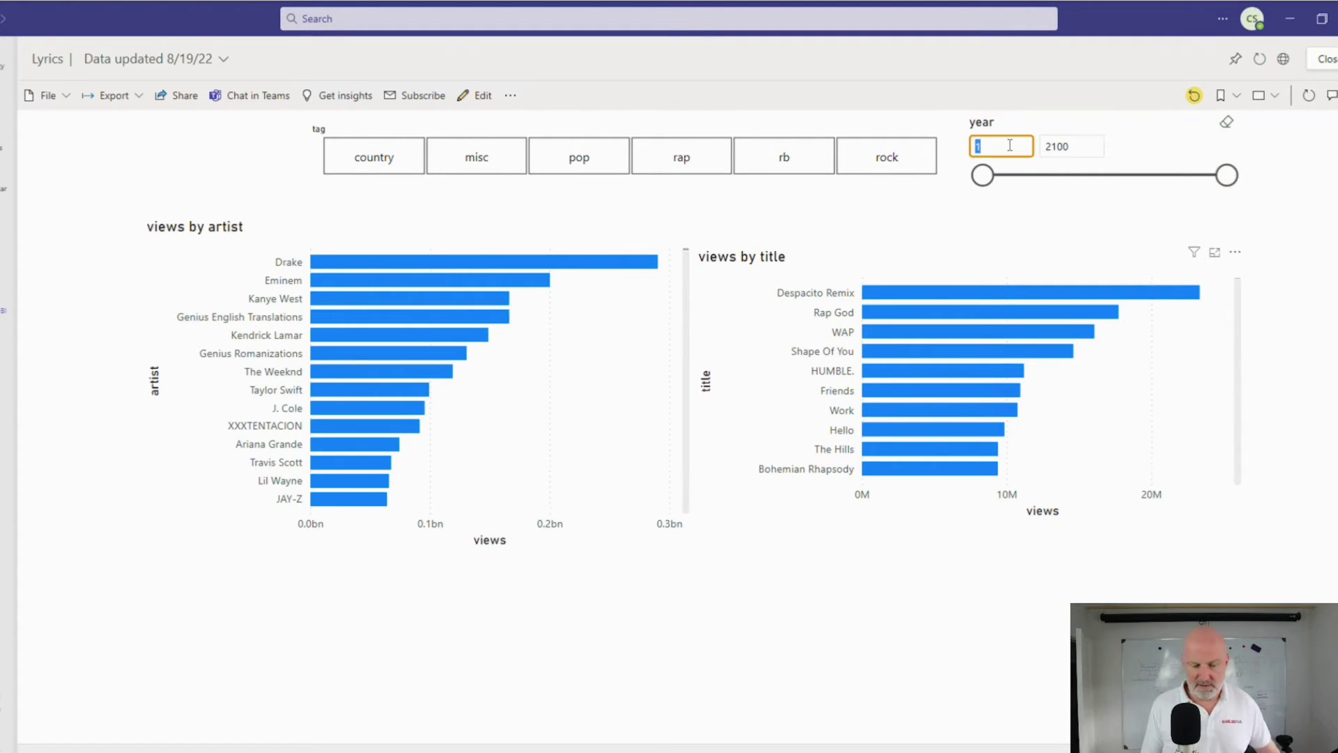
pyautogui.write('1970')
pyautogui.press('Tab')
pyautogui.write('1980')
pyautogui.press('Return')
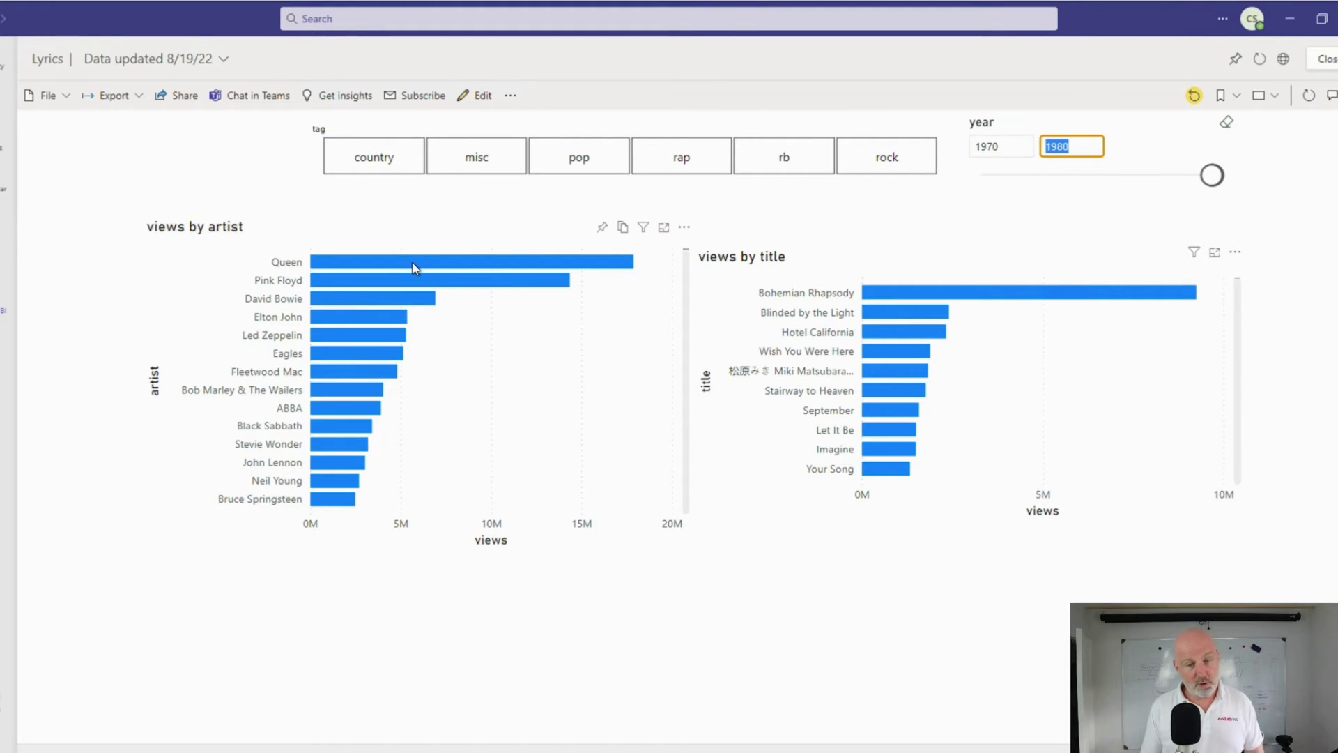
# Cross-highlight both charts on Queen, then on Bohemian Rhapsody.
pyautogui.moveTo(405, 263)
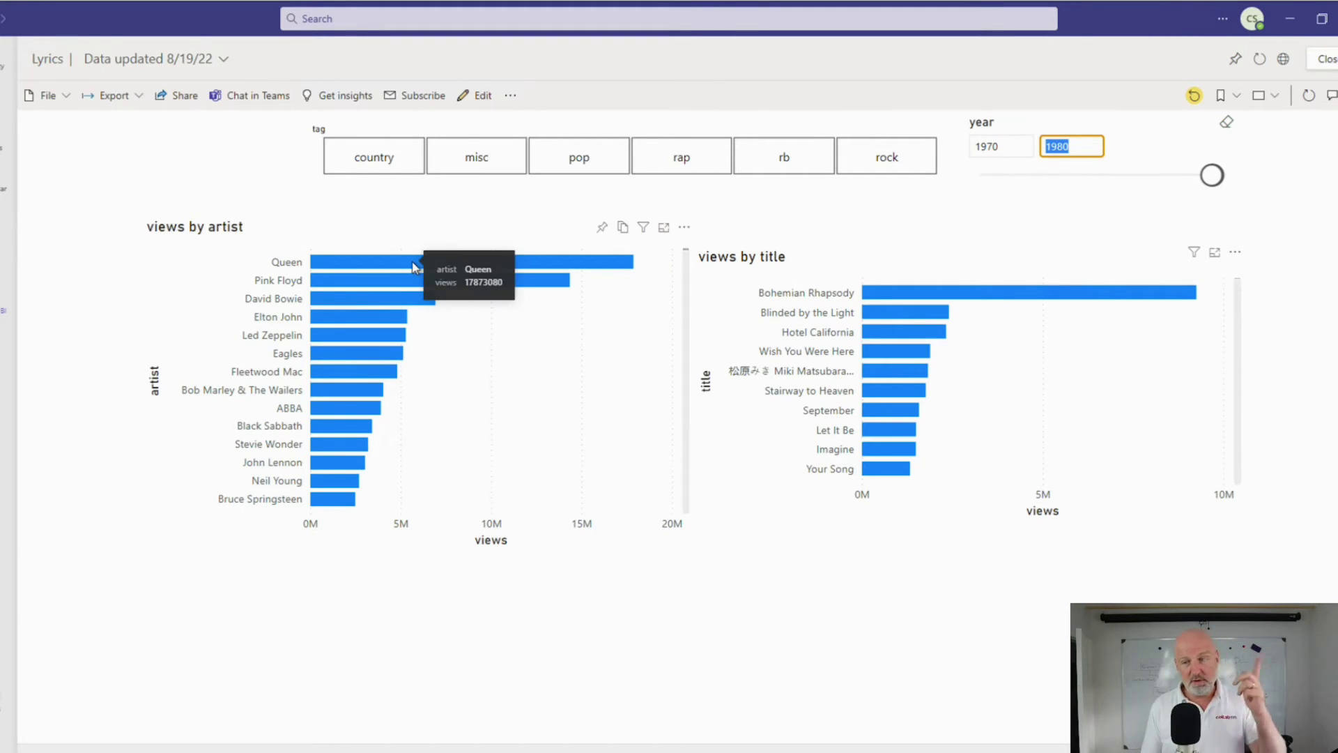
pyautogui.click(550, 264)
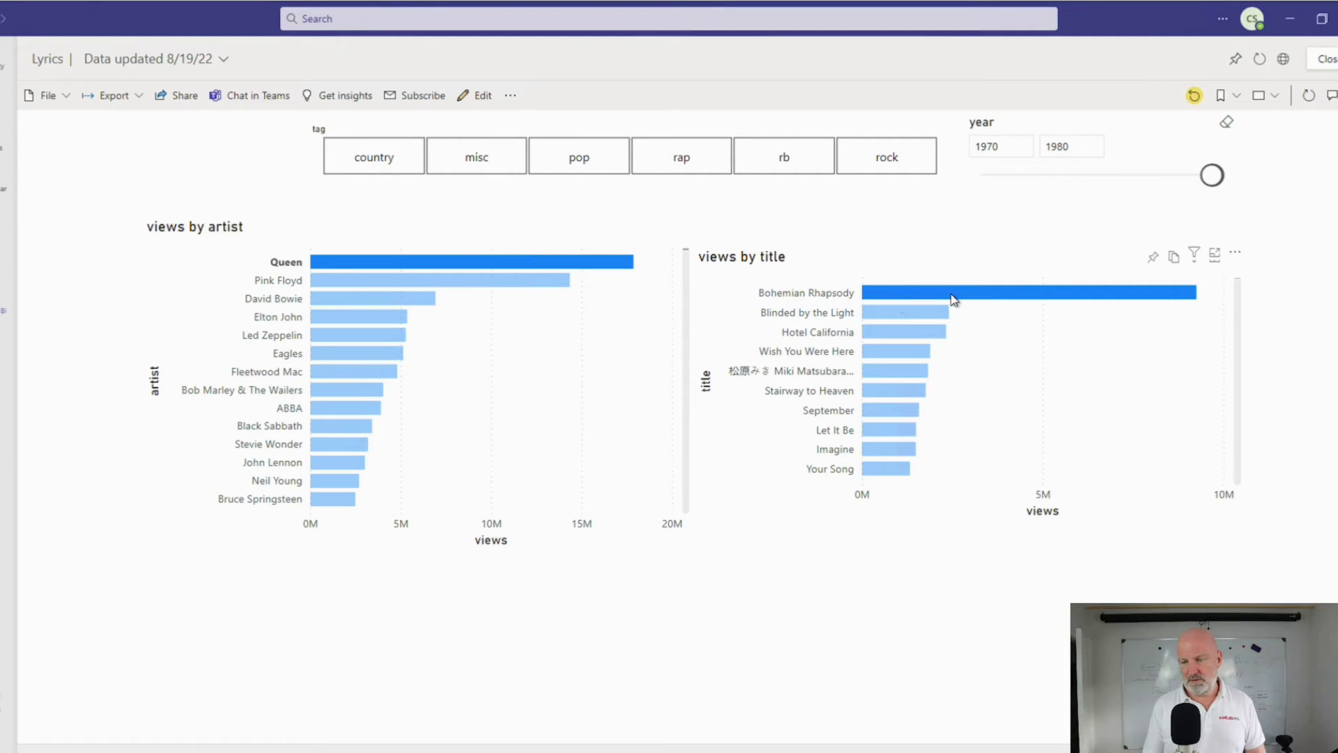
pyautogui.click(589, 263)
pyautogui.click(914, 298)
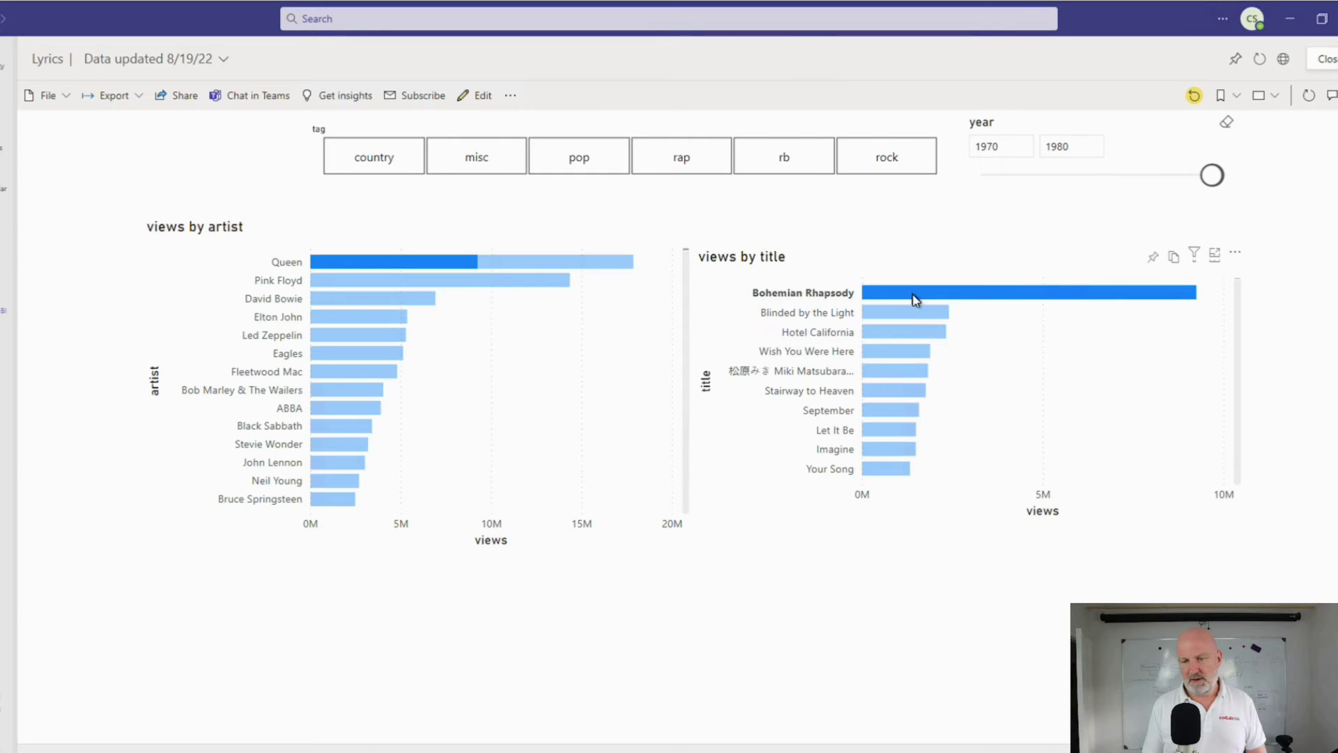
pyautogui.moveTo(932, 295)
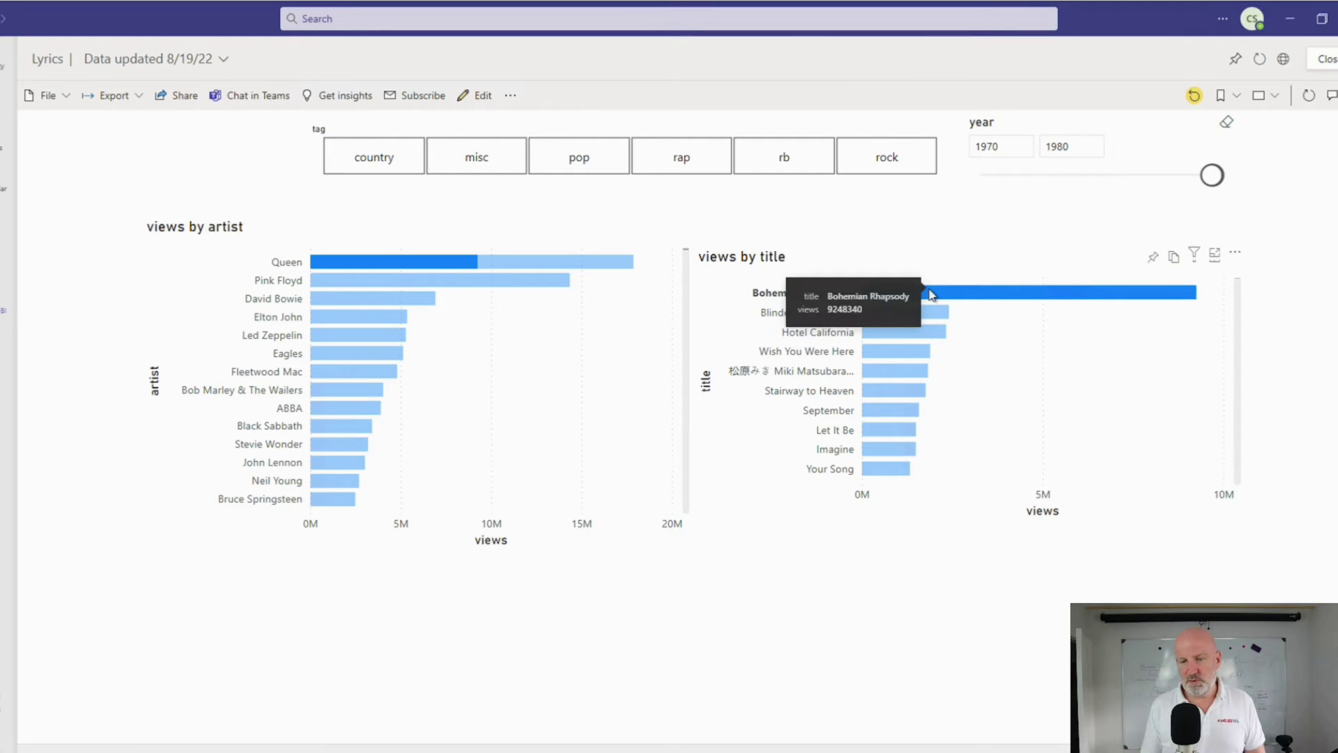
pyautogui.moveTo(476, 259)
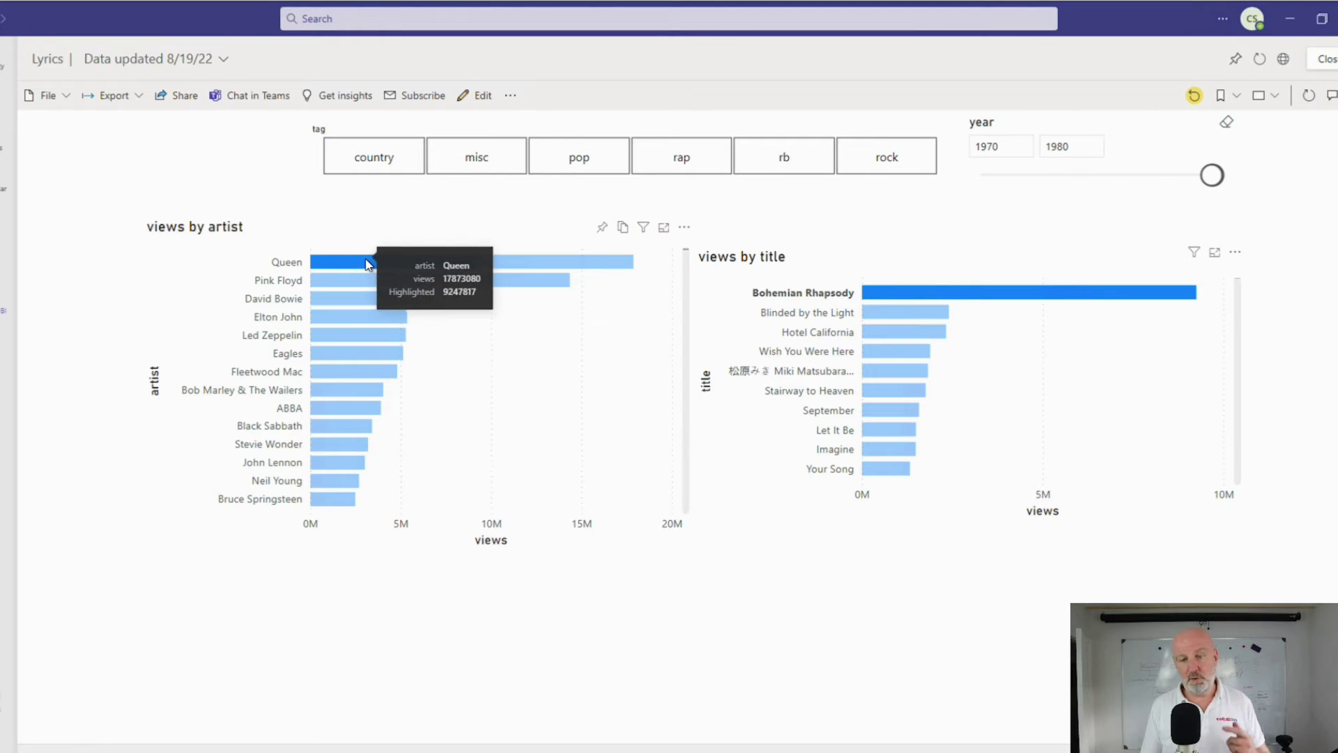
pyautogui.moveTo(921, 319)
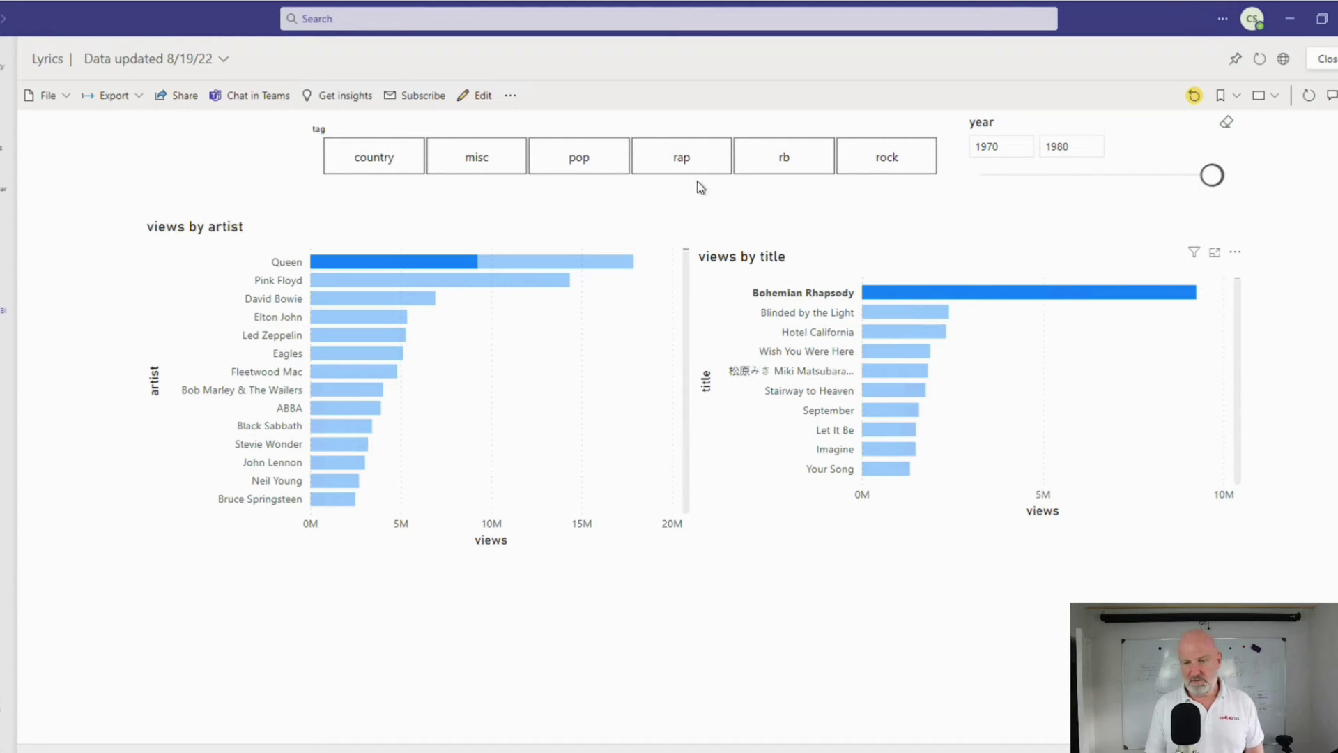
pyautogui.click(415, 163)
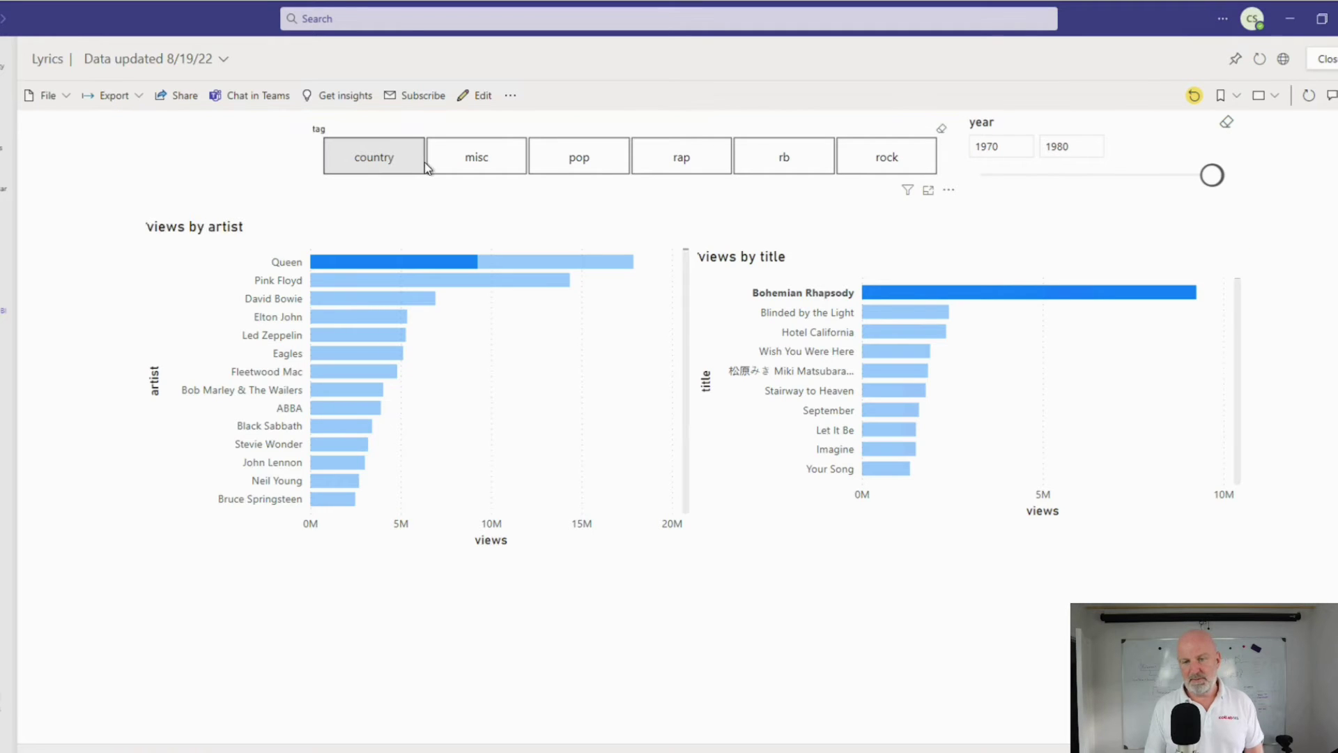
pyautogui.click(140, 99)
pyautogui.moveTo(148, 154)
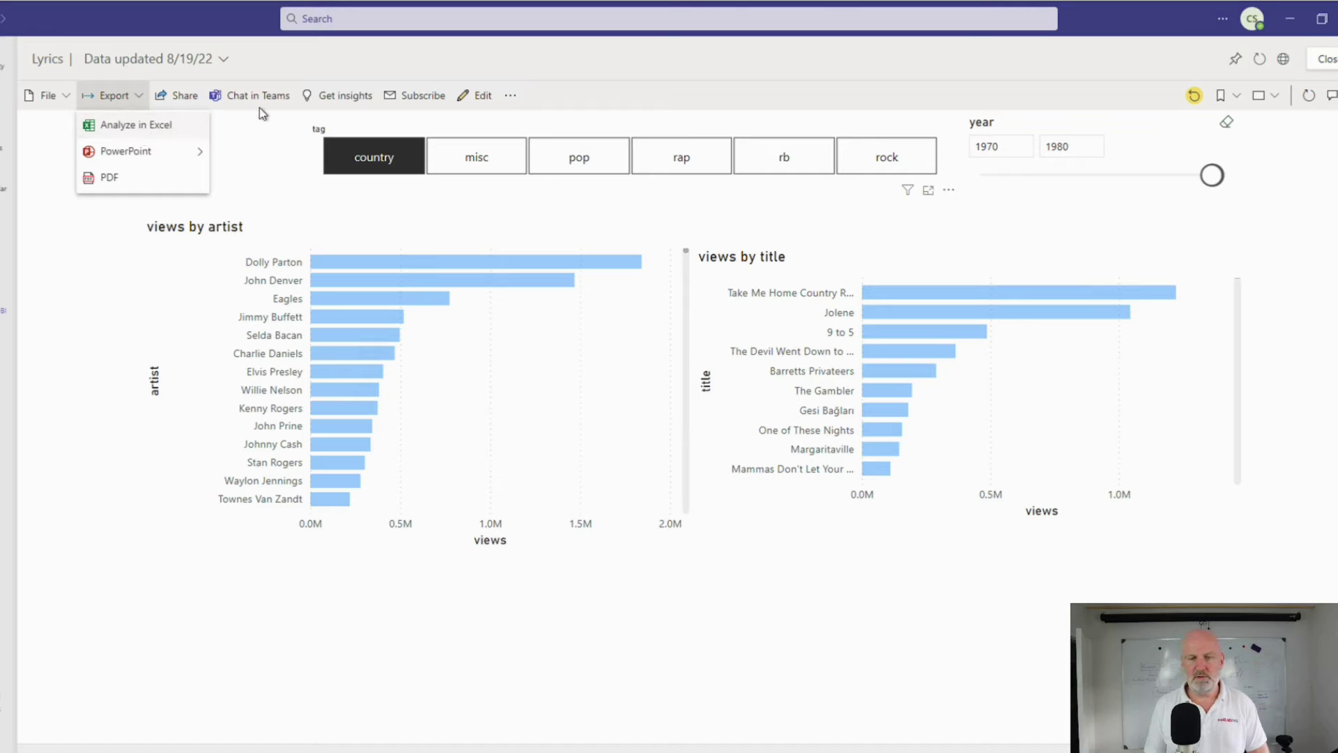
pyautogui.click(184, 100)
pyautogui.click(183, 100)
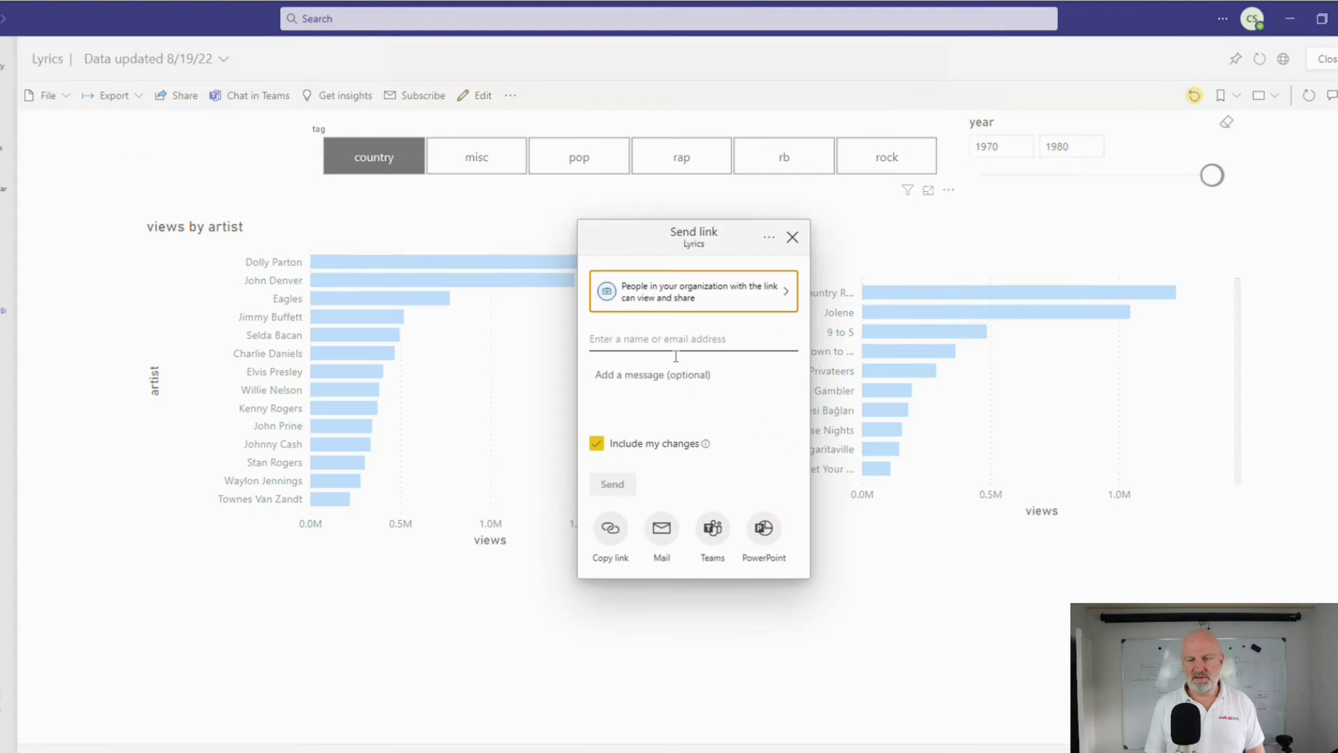
pyautogui.click(57, 99)
pyautogui.click(57, 98)
pyautogui.moveTo(89, 231)
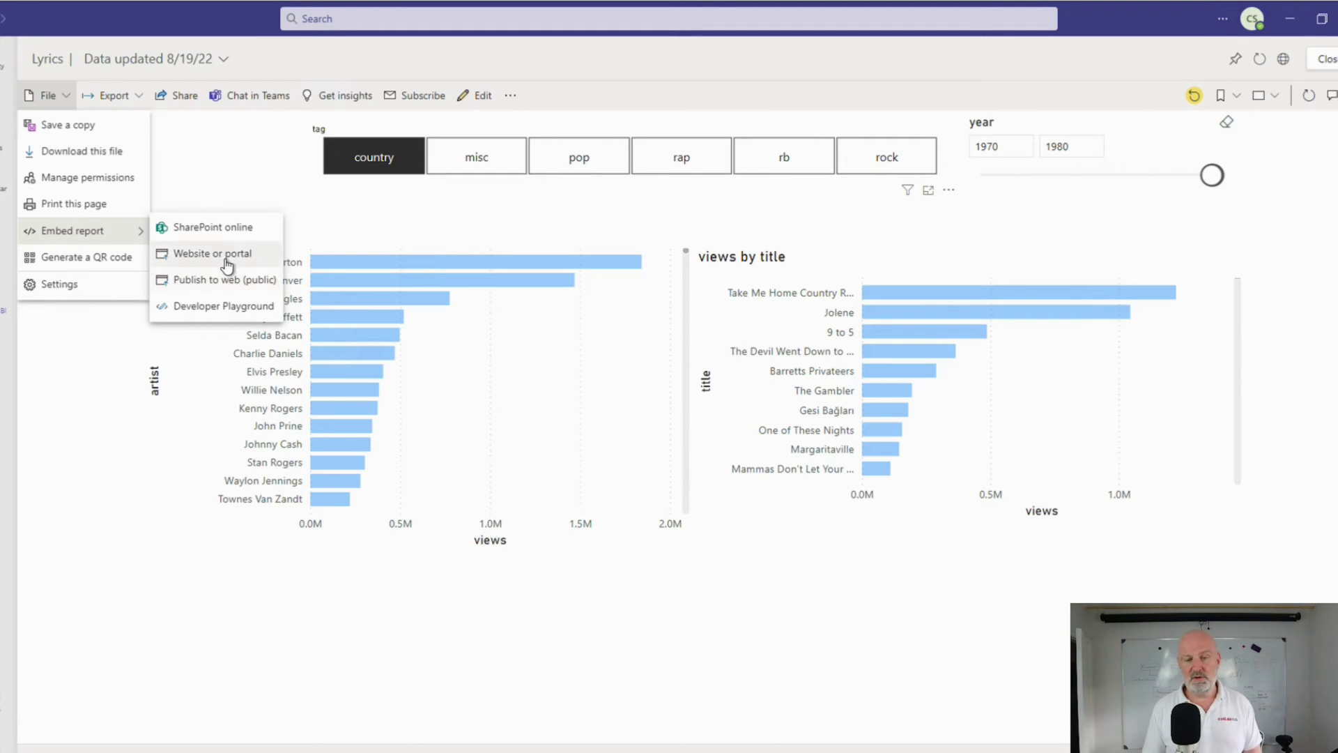
pyautogui.click(206, 166)
pyautogui.click(366, 161)
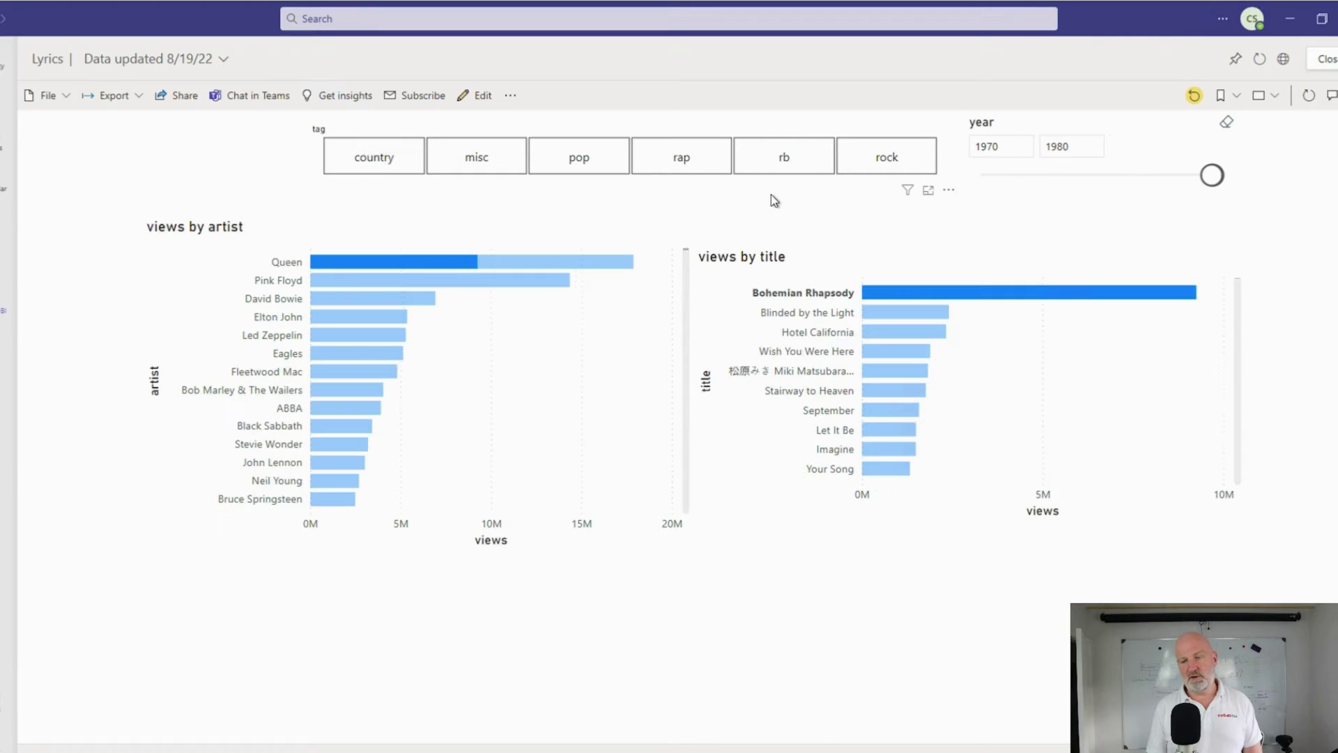